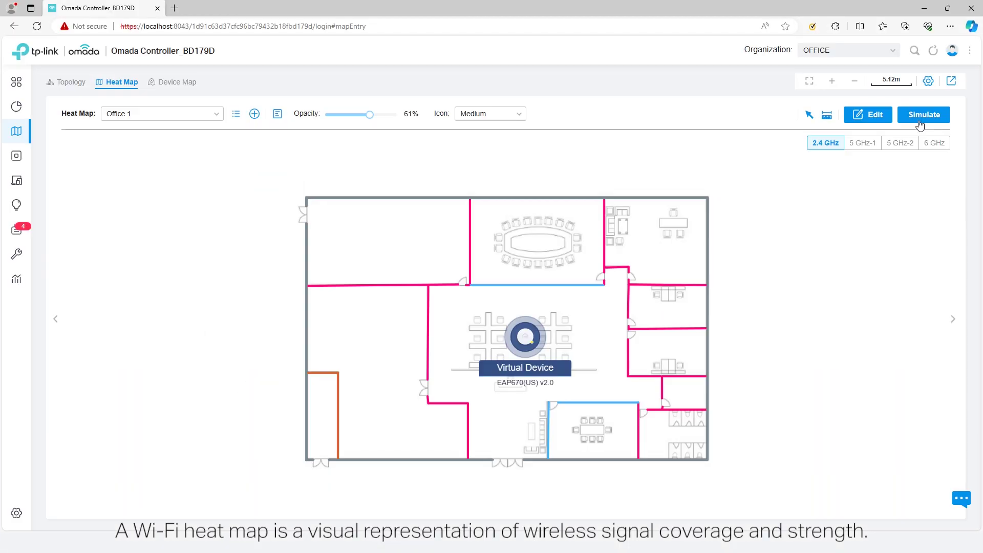
Simulate 2.4 GHz coverage for the virtual EAP670, briefly showing signal strength readings
click(922, 115)
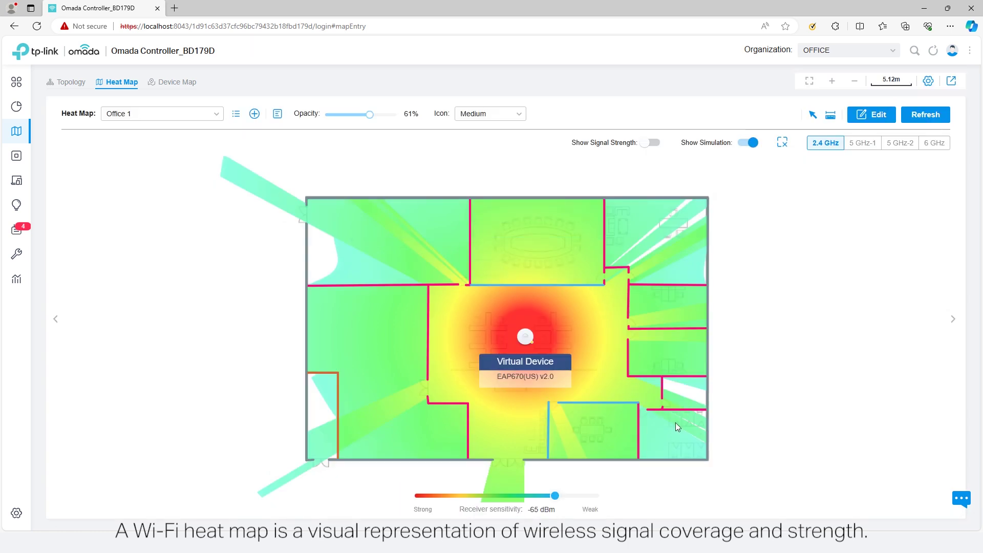
click(651, 143)
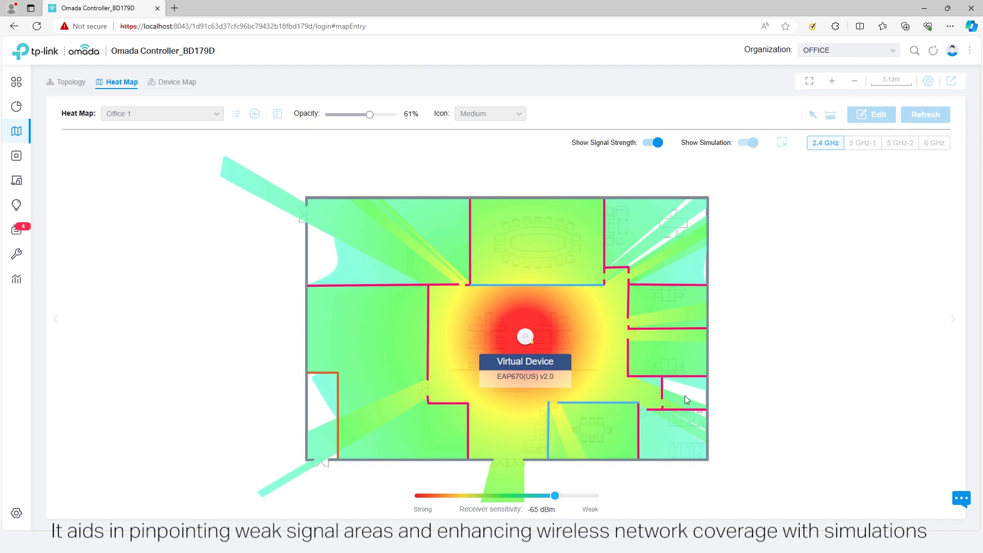
mouse_move(672, 404)
click(649, 144)
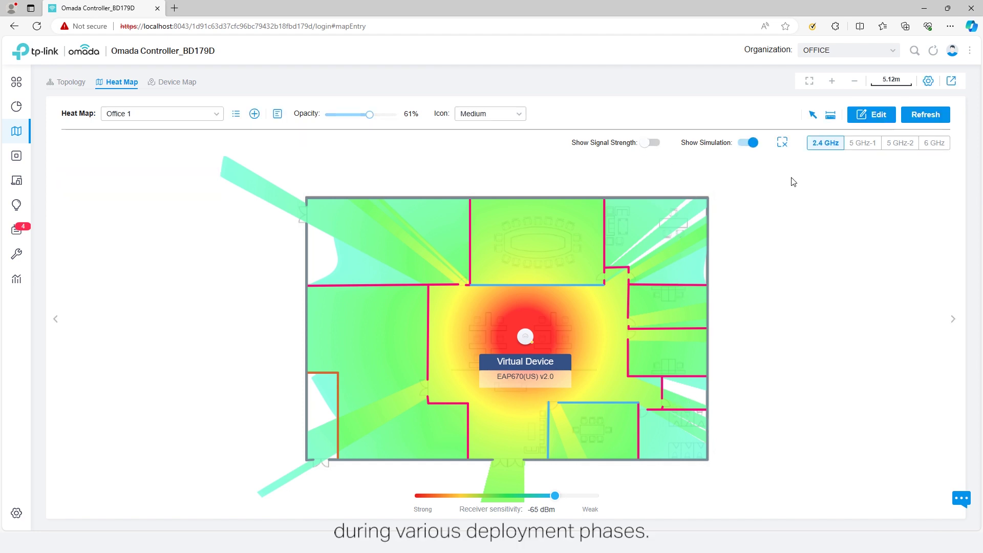
Rerun the coverage simulation on the 5 GHz-1 band, briefly showing signal strength readings
click(847, 149)
click(934, 116)
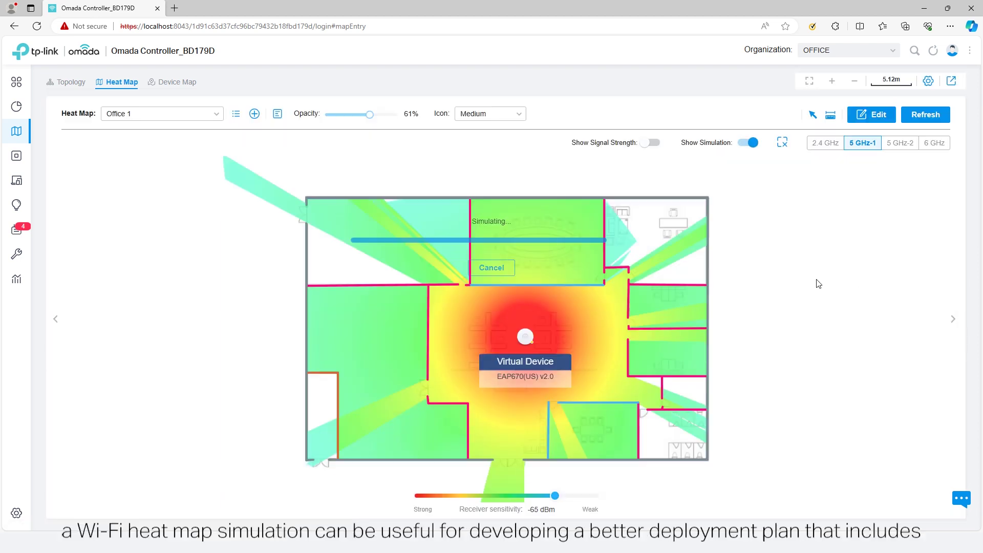
click(652, 143)
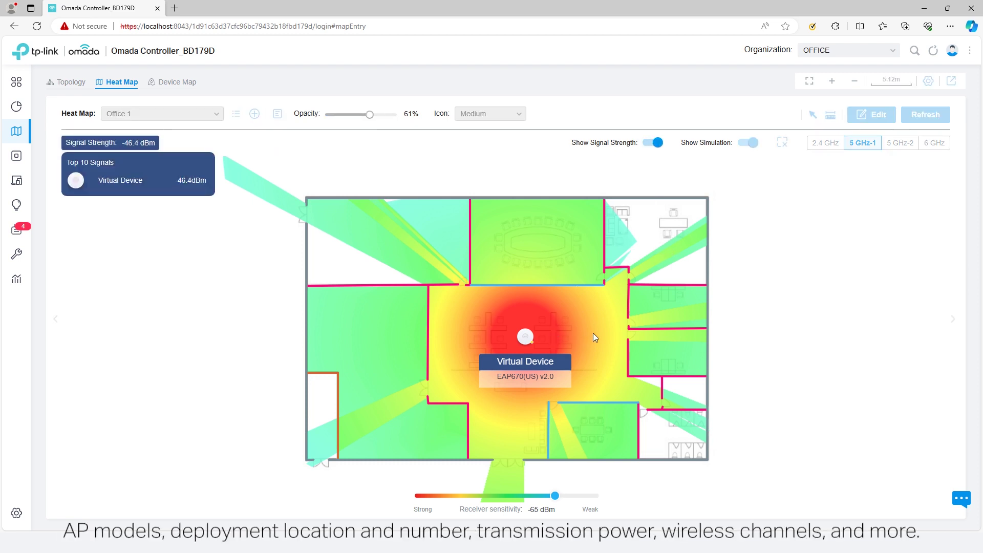
click(658, 142)
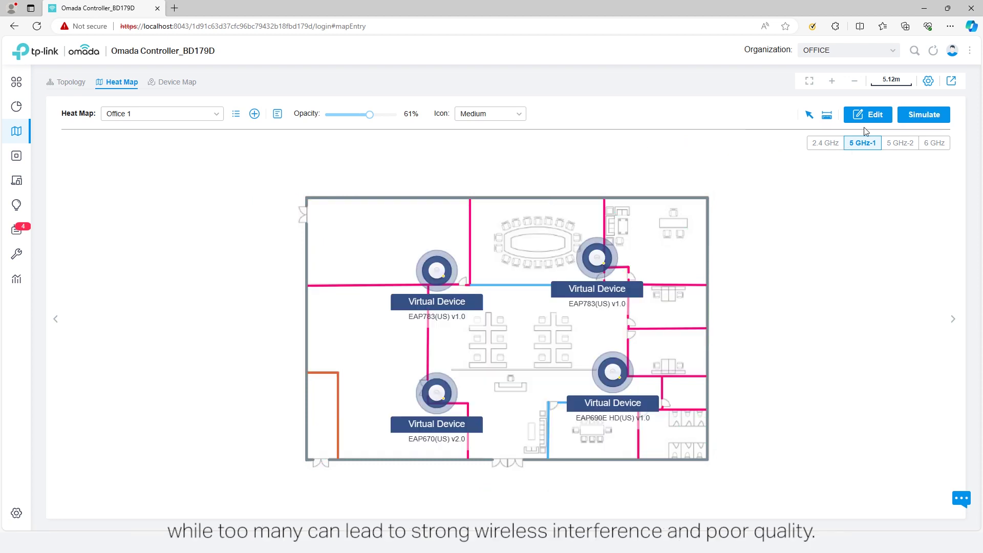
Refresh the heat map to re-simulate 5 GHz-1 coverage for the four virtual APs
click(907, 115)
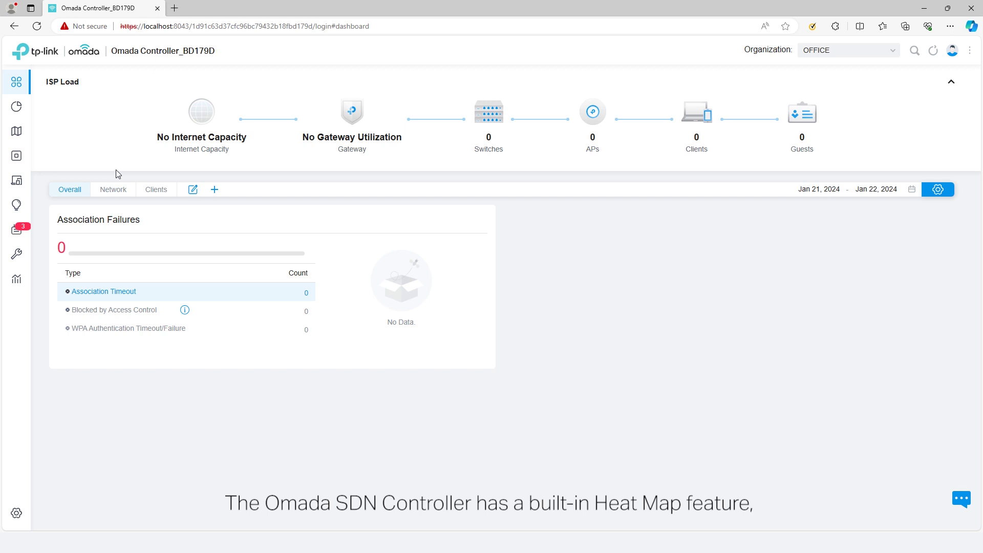
Go to Map and switch from topology to the Heat Map view of the Default floor plan
click(29, 137)
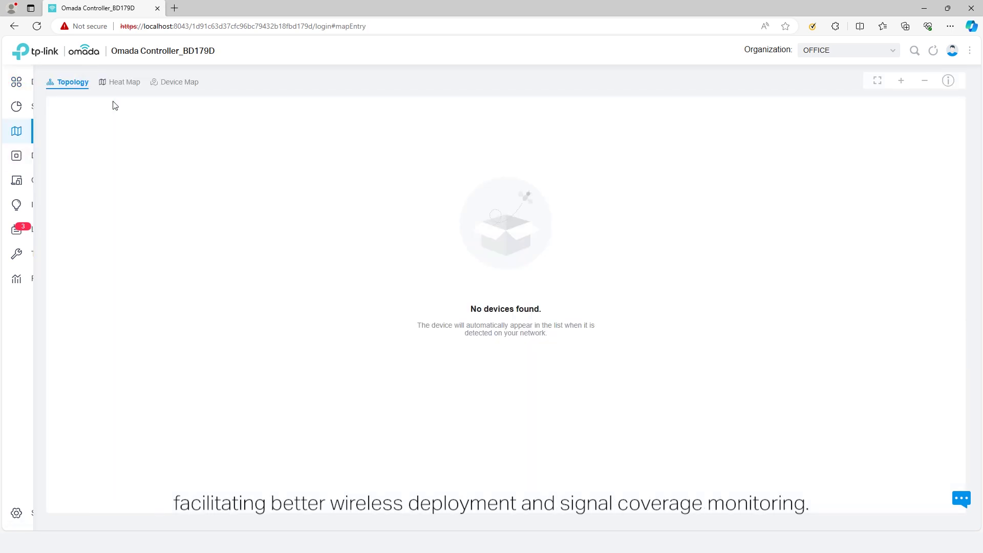
click(117, 88)
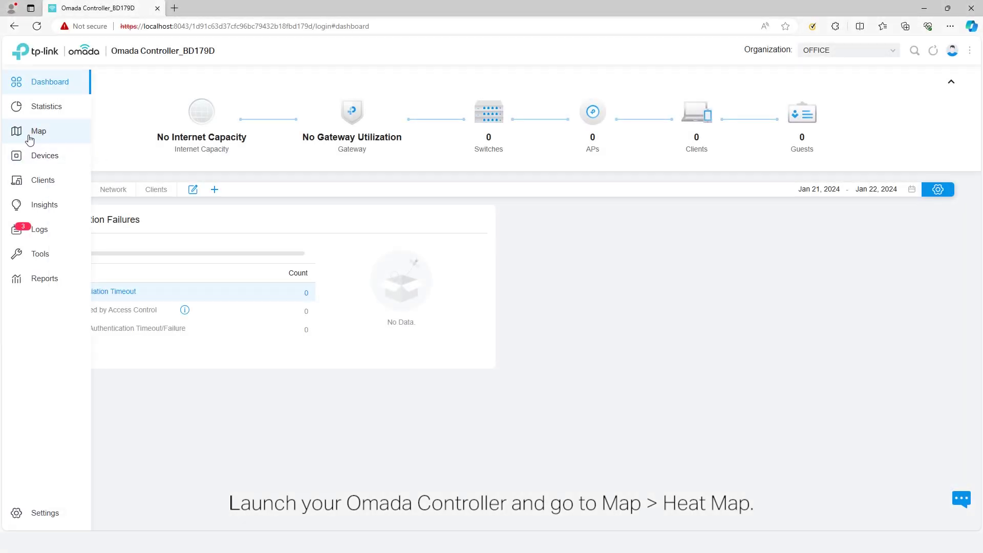
click(30, 136)
click(117, 84)
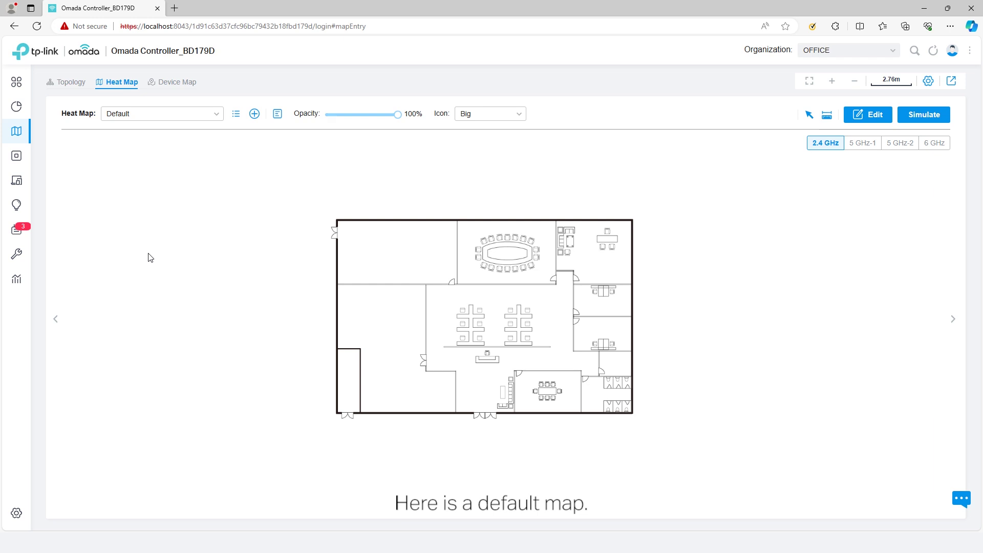
Create an indoor Open-Plan Space heat map 'Office 1' from the Office Map.jpg image
click(254, 115)
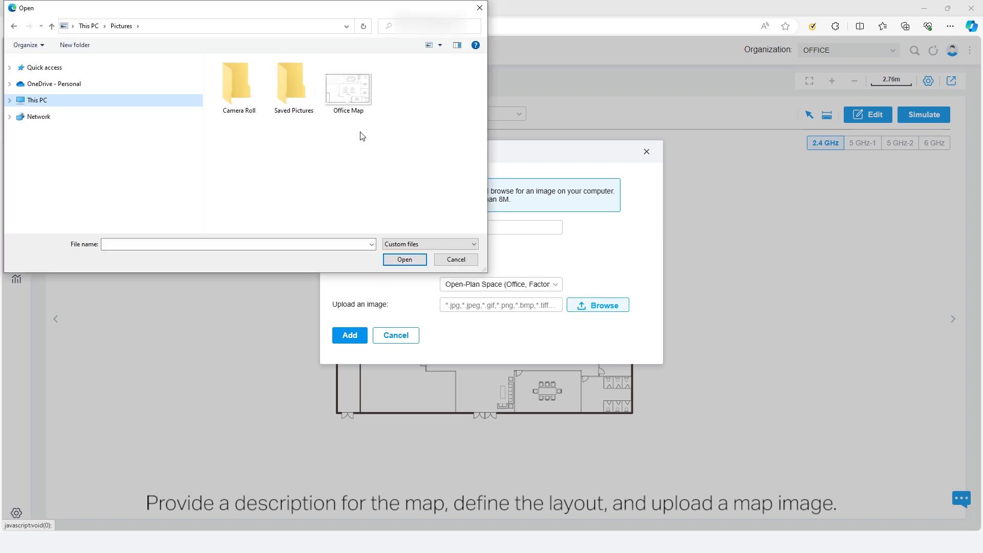
click(358, 112)
click(401, 261)
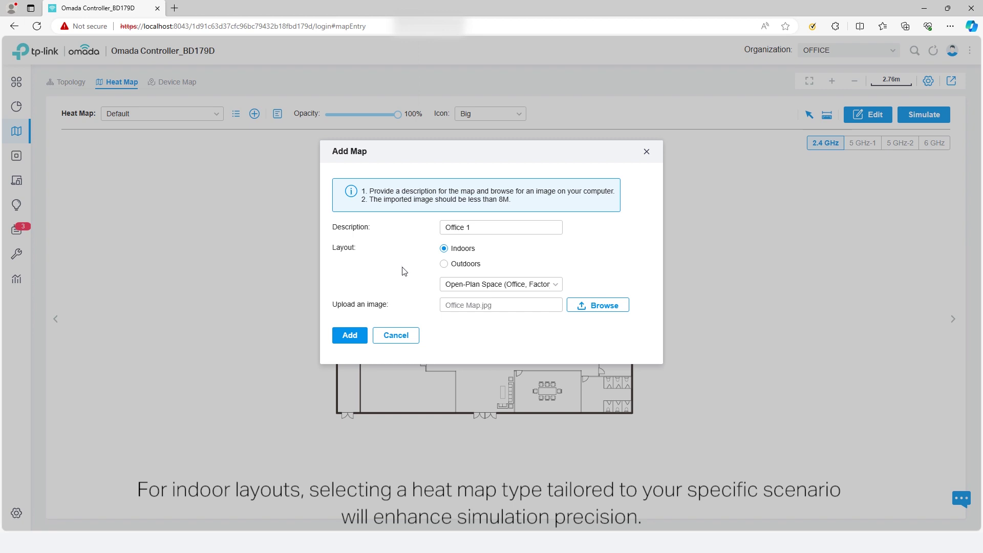
click(522, 284)
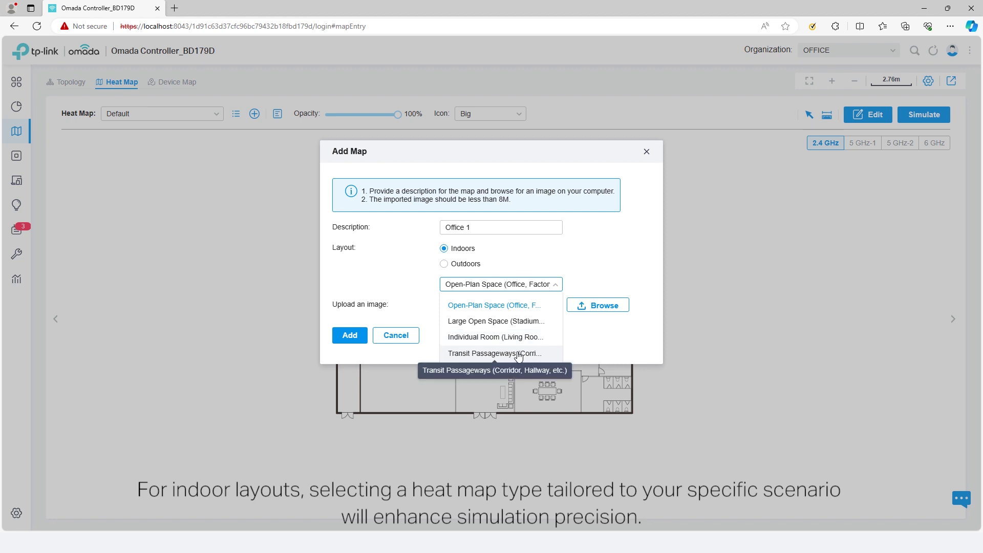
click(350, 335)
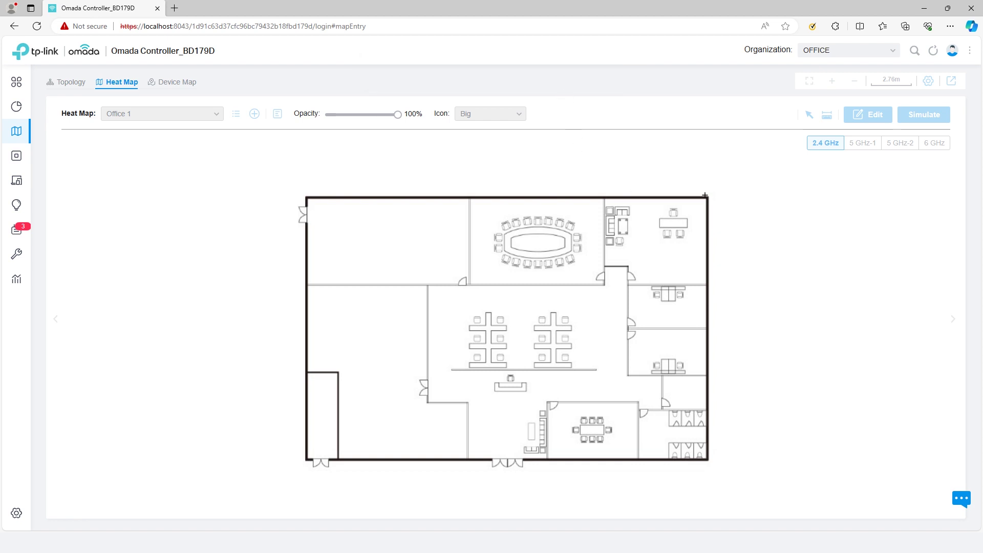
Draw a scale line down the right wall and set its length to 30 m
drag(705, 243, 709, 459)
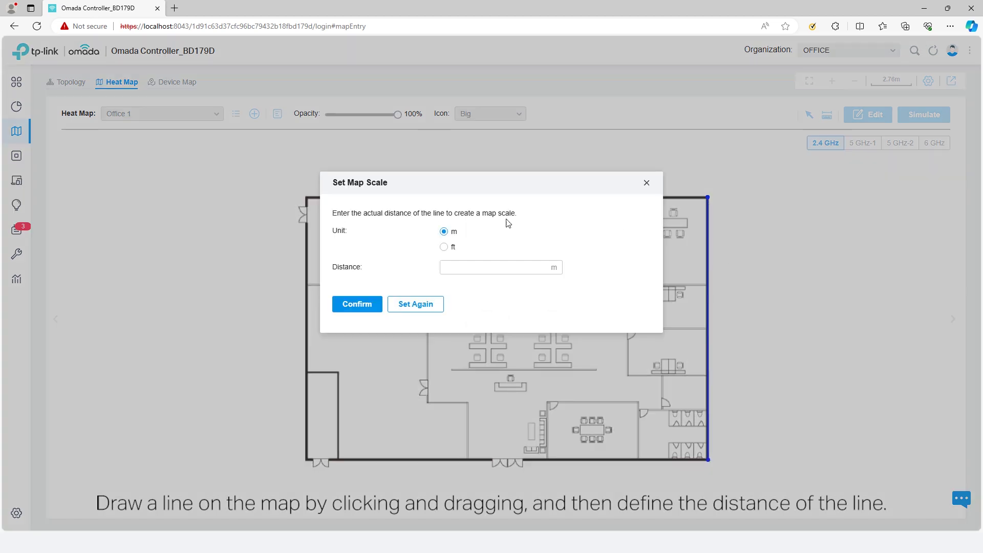
click(459, 267)
text(30)
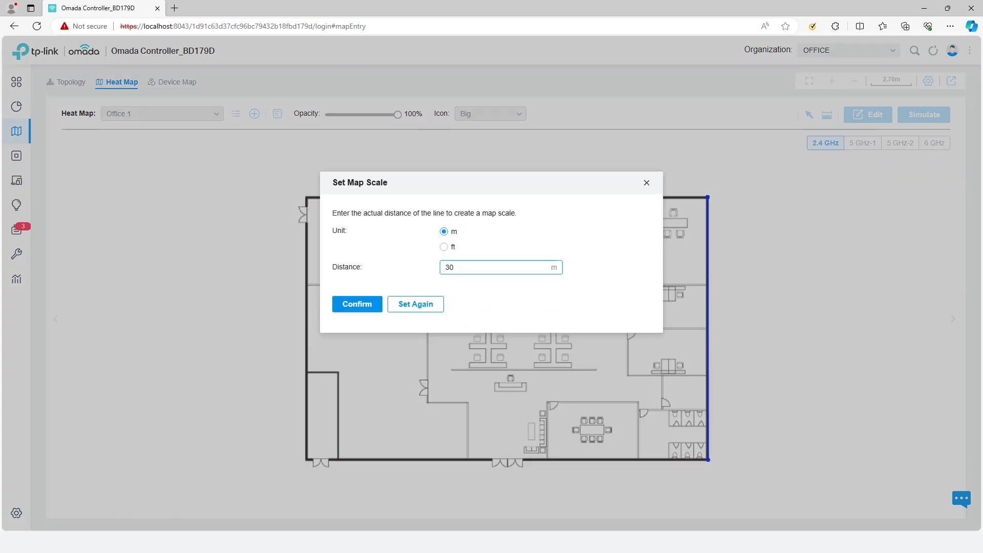
click(360, 307)
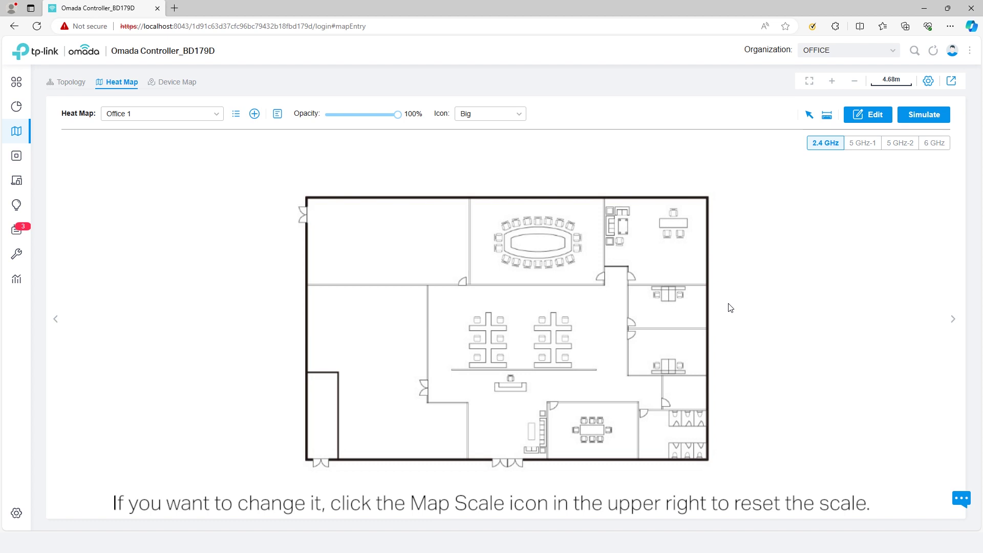
Reset the map scale with a 50 m reference line along the top wall
click(894, 83)
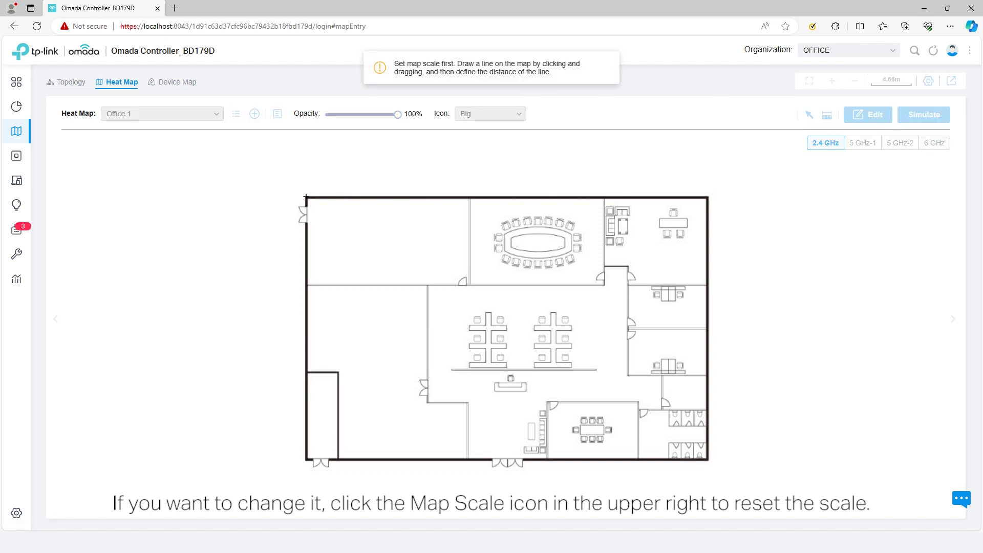
drag(305, 196, 706, 196)
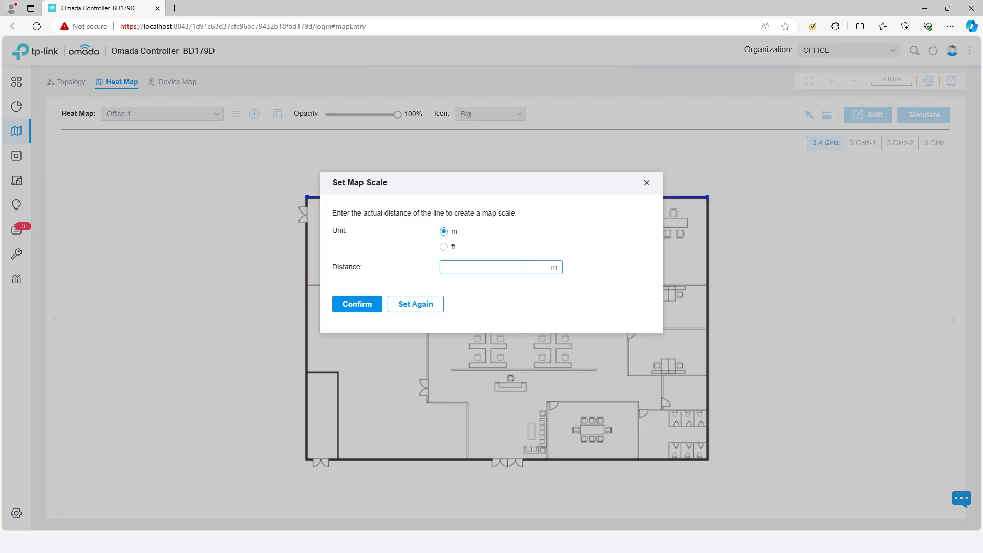
click(369, 307)
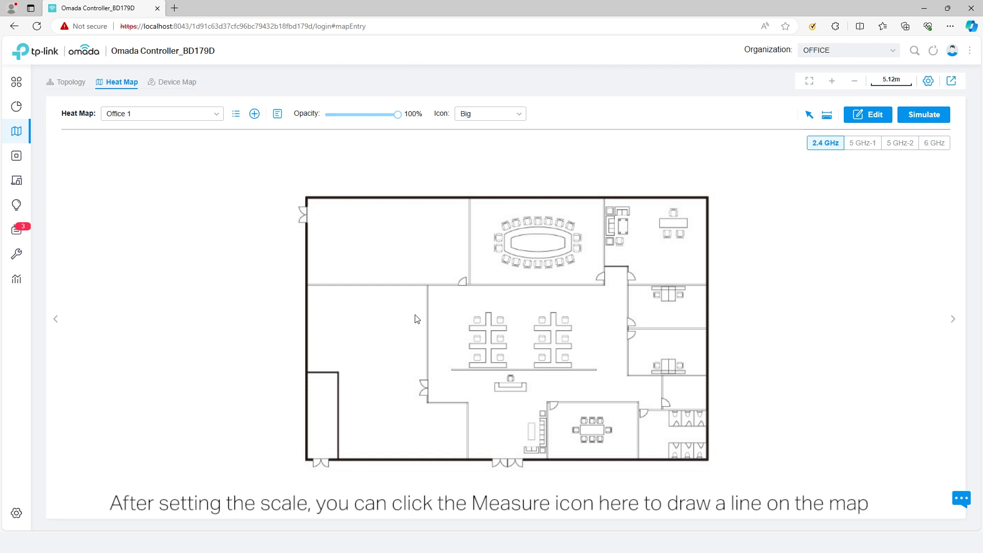
Measure the right wall and the upper-left room's bottom wall with the distance tool
click(827, 117)
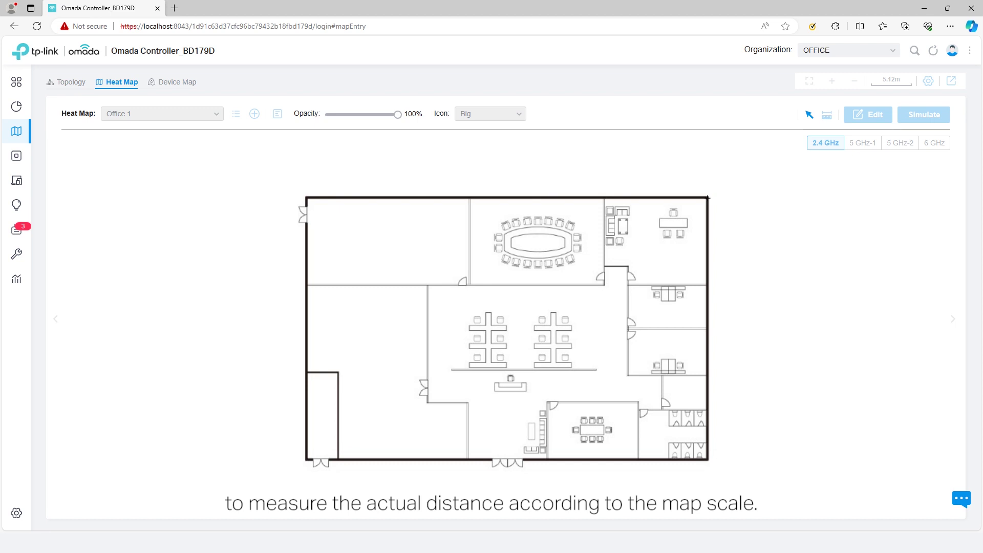
drag(707, 197, 708, 460)
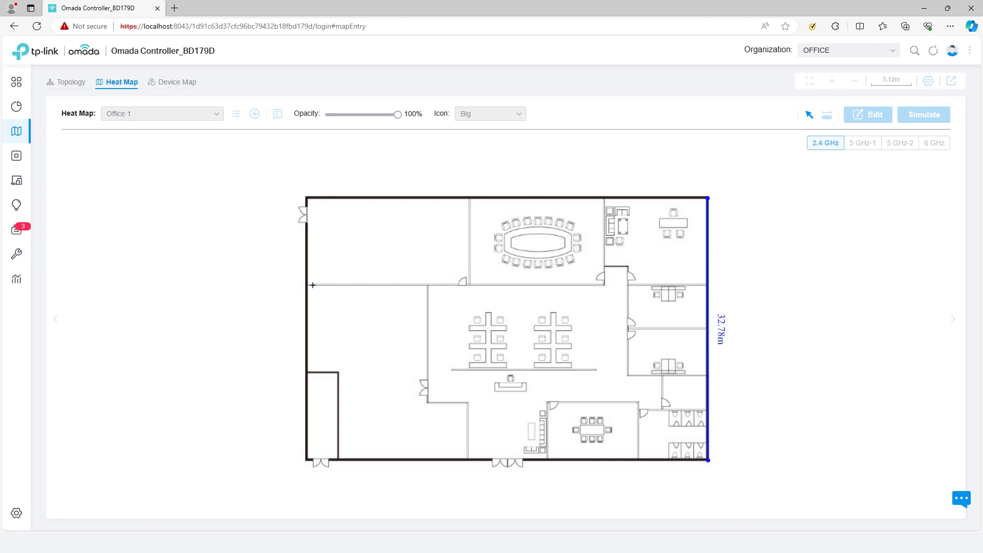
drag(308, 284, 469, 285)
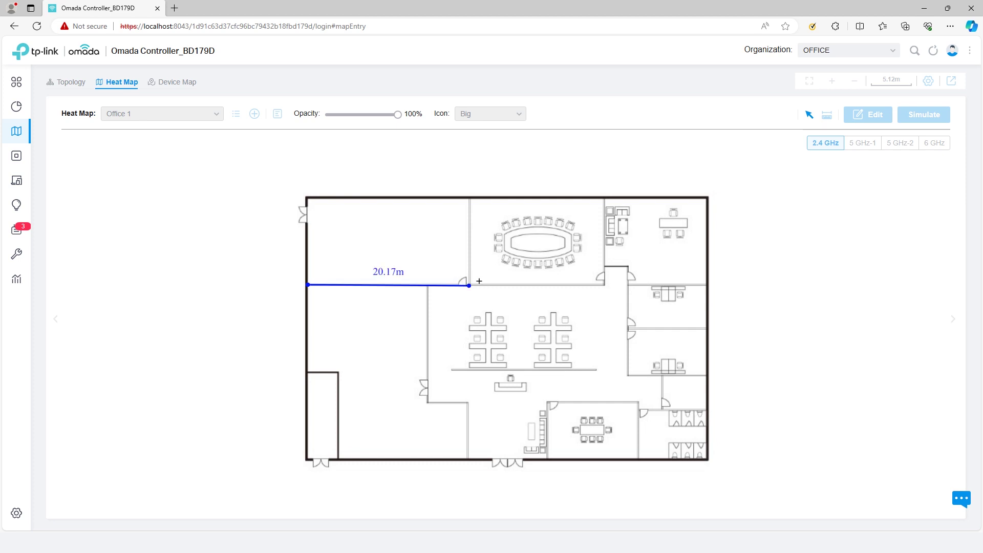
click(807, 115)
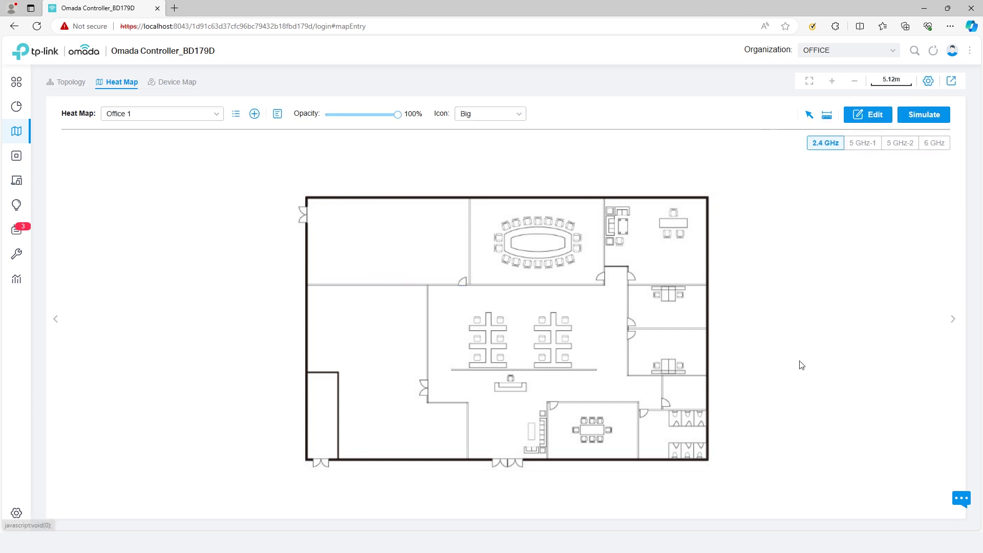
Fit the floor plan to the page and pan it slightly right and down
click(832, 82)
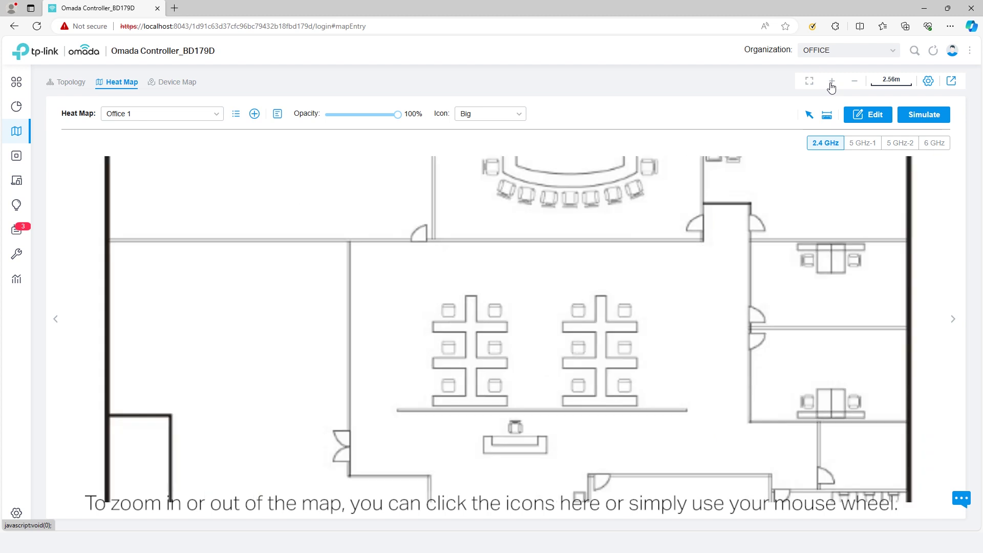
click(852, 83)
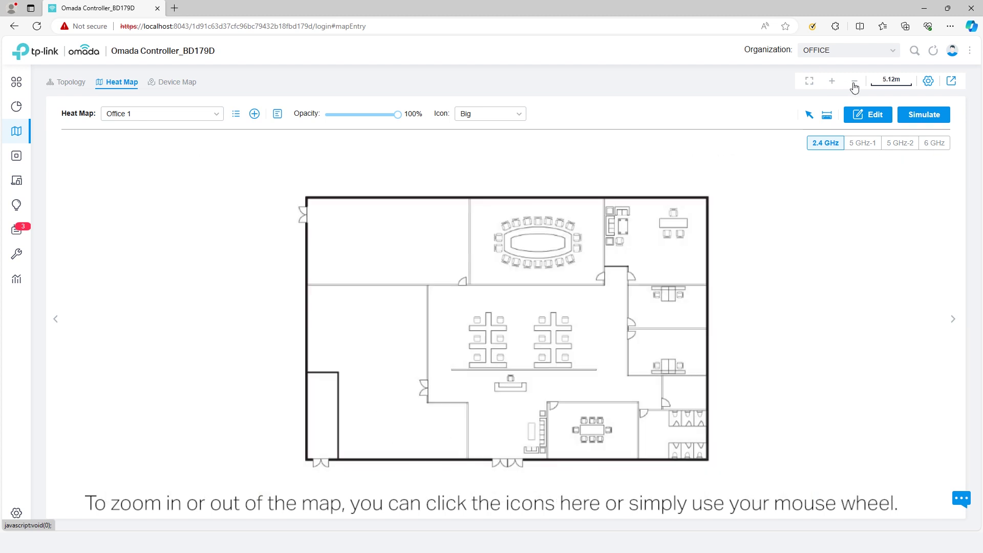
scroll(642, 287, up, 1)
scroll(276, 296, down, 2)
scroll(276, 296, up, 1)
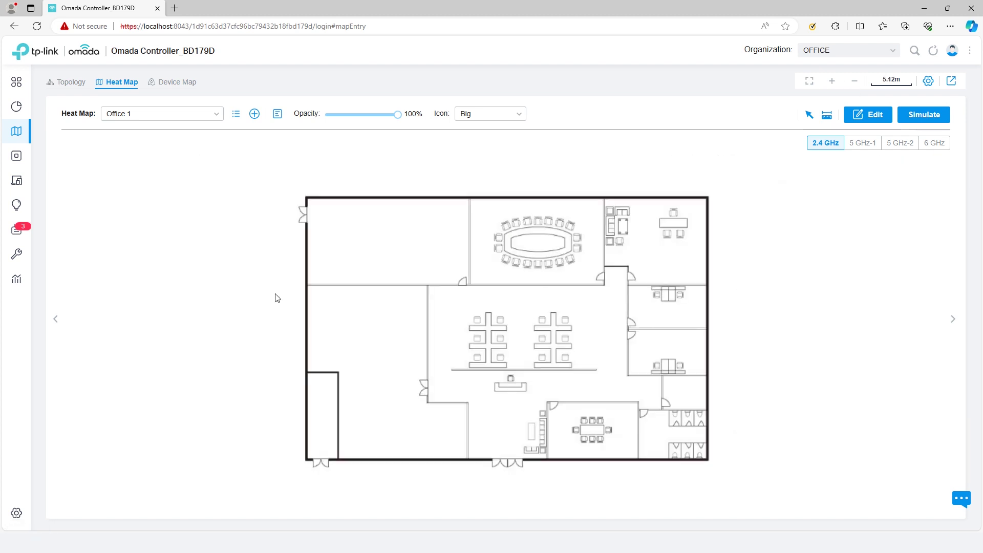
scroll(277, 298, down, 1)
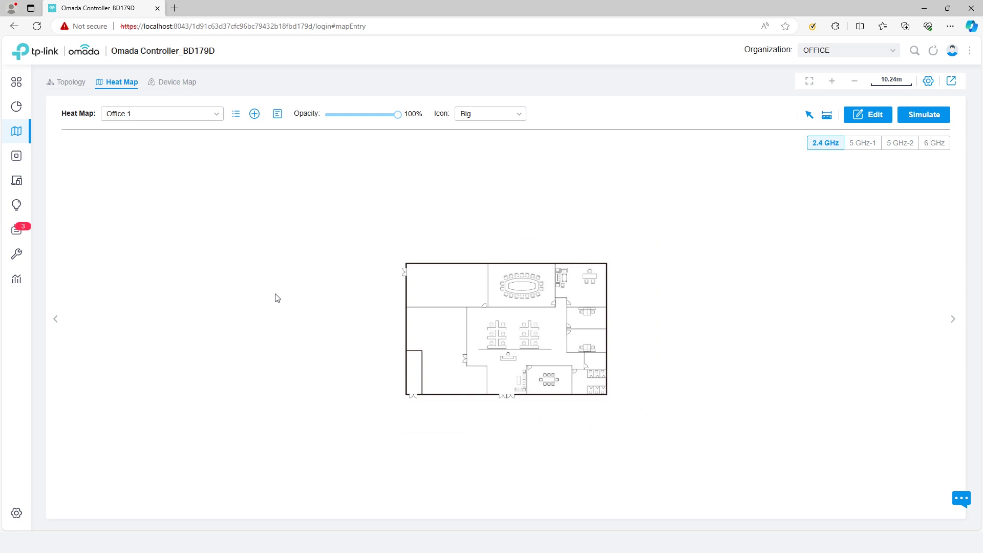
click(807, 85)
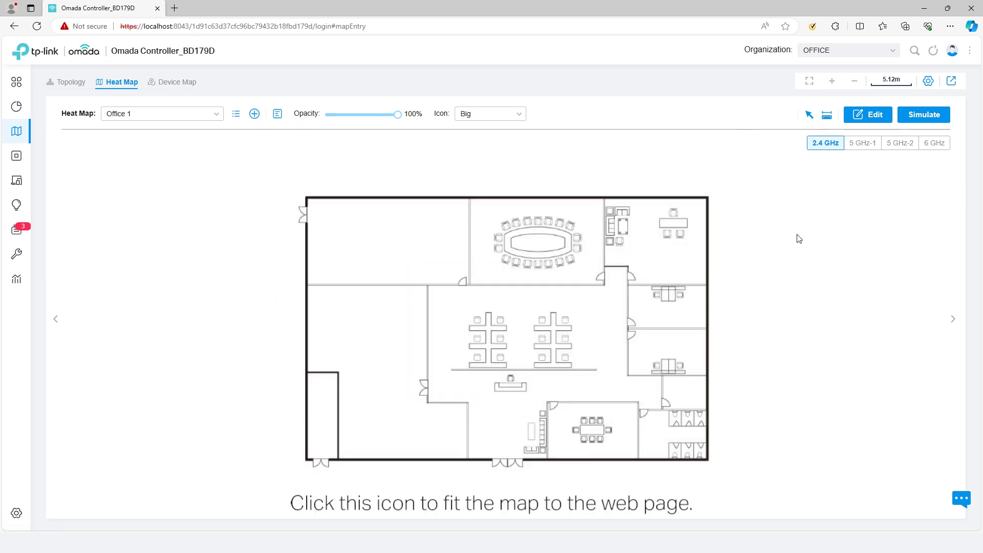
mouse_move(513, 276)
mouse_down()
mouse_move(361, 284)
mouse_move(660, 282)
mouse_move(531, 275)
mouse_up()
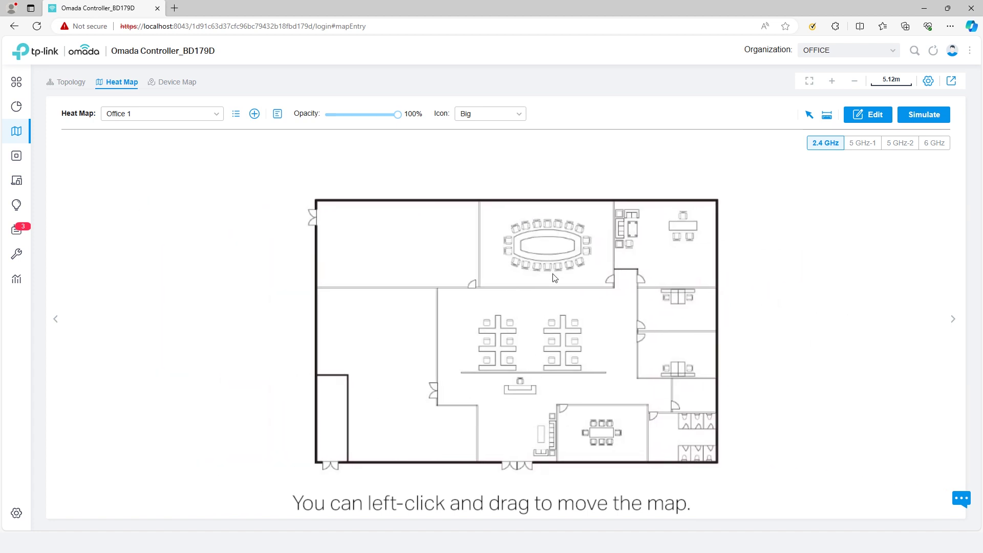
Enable Model and Devices Name labels in the heat map's Display Information settings
click(928, 82)
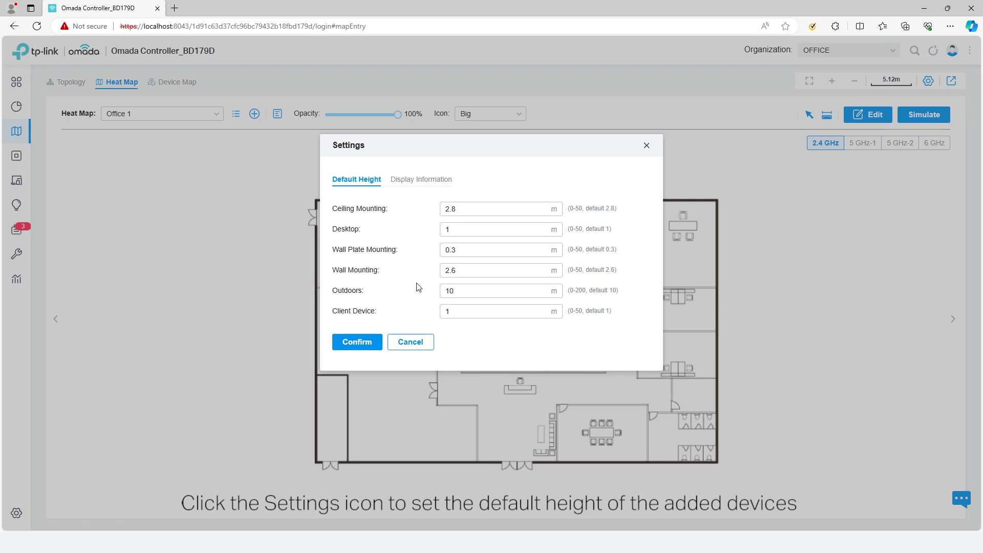
click(406, 180)
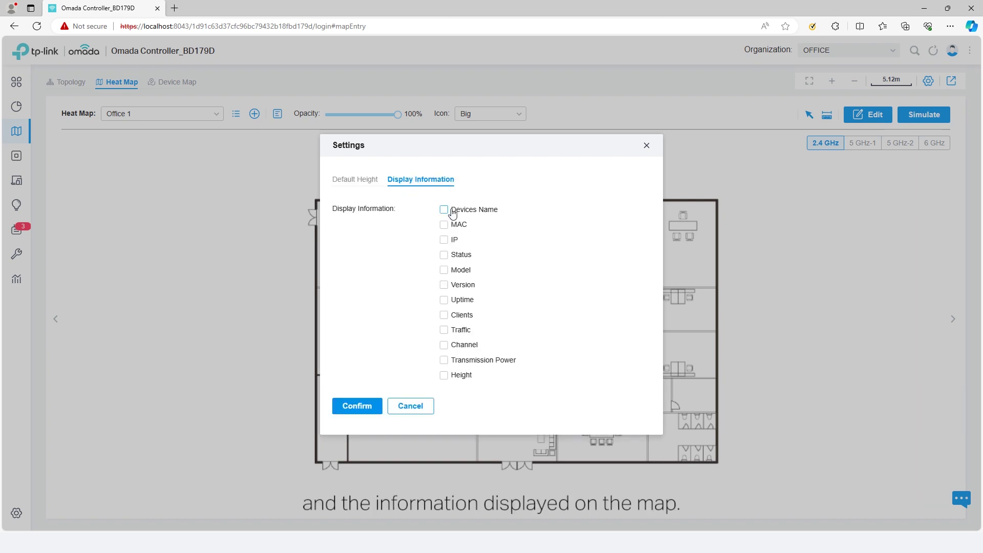
click(465, 272)
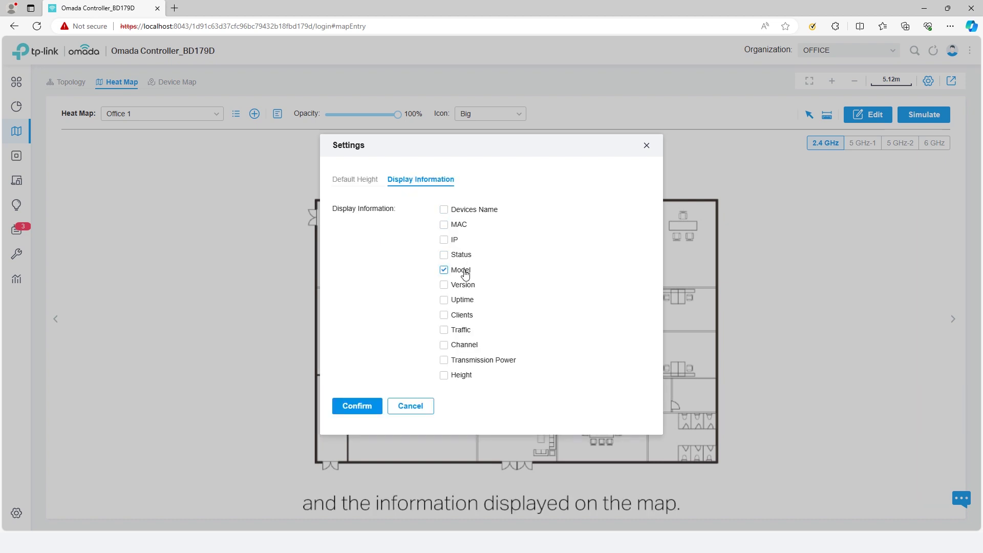
click(459, 210)
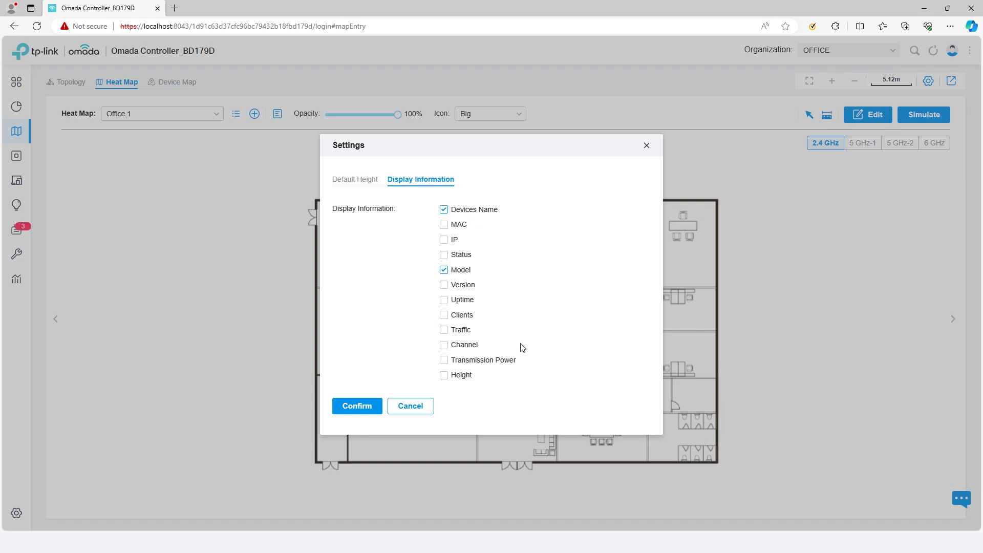
click(359, 407)
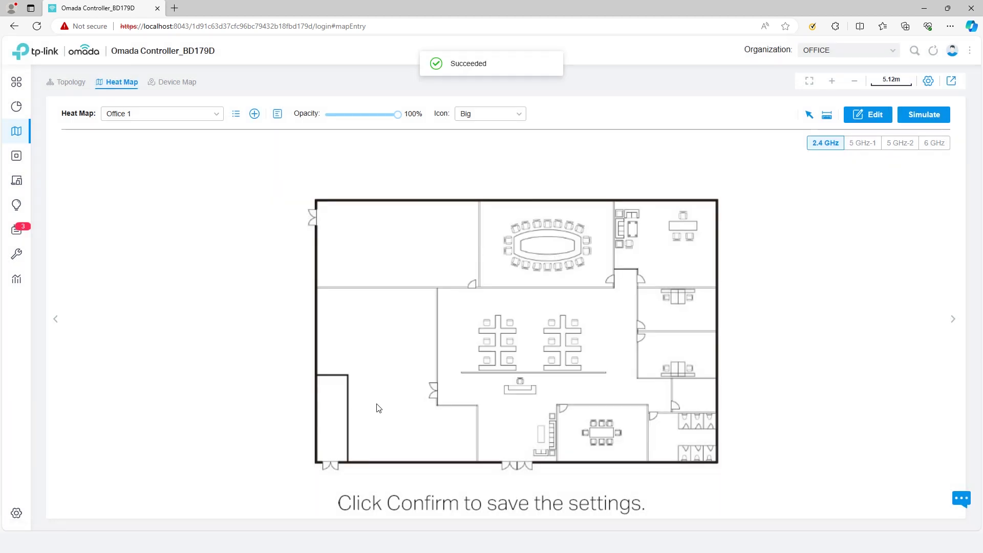
From the Edit Map list, apply Office 1's settings, duplicate the map, then delete the copy
click(235, 115)
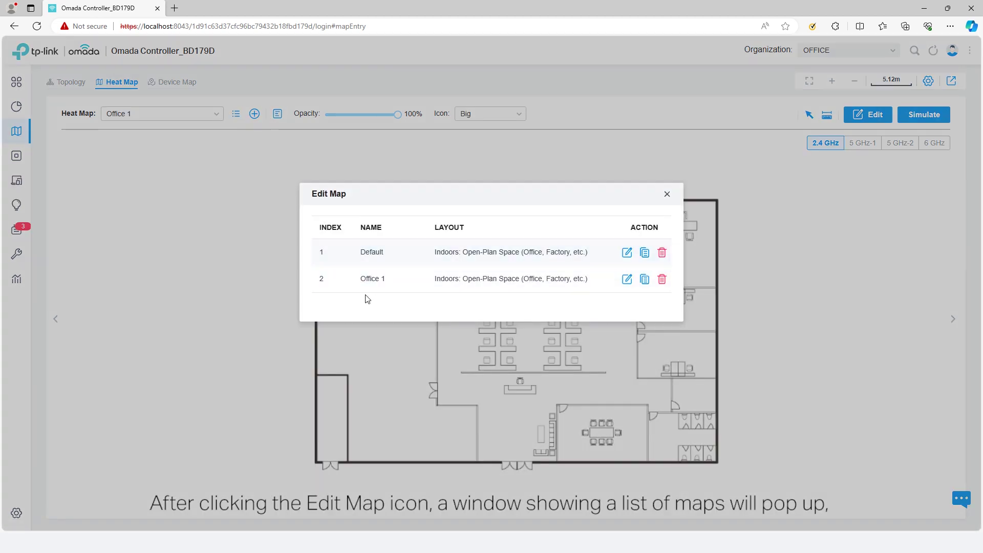
click(627, 279)
click(353, 328)
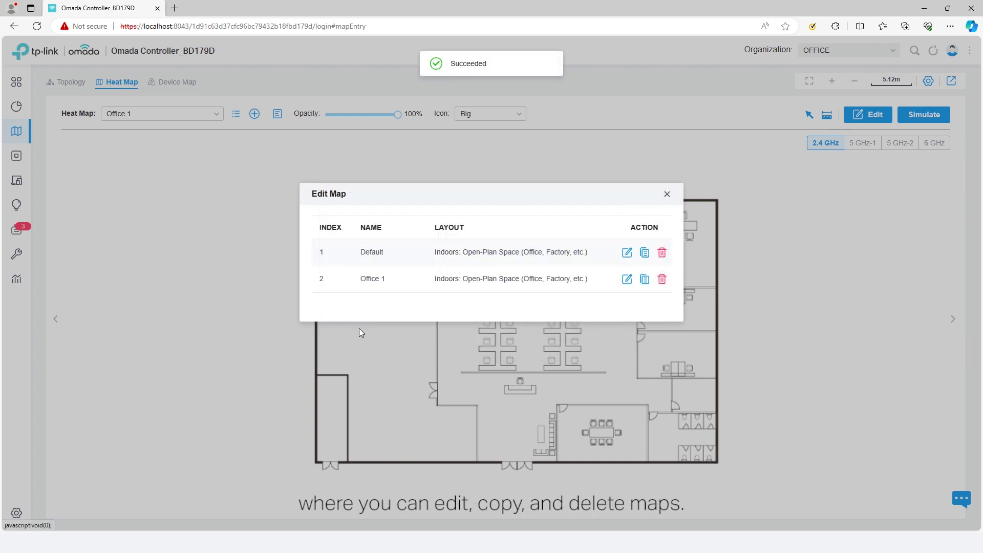
click(645, 280)
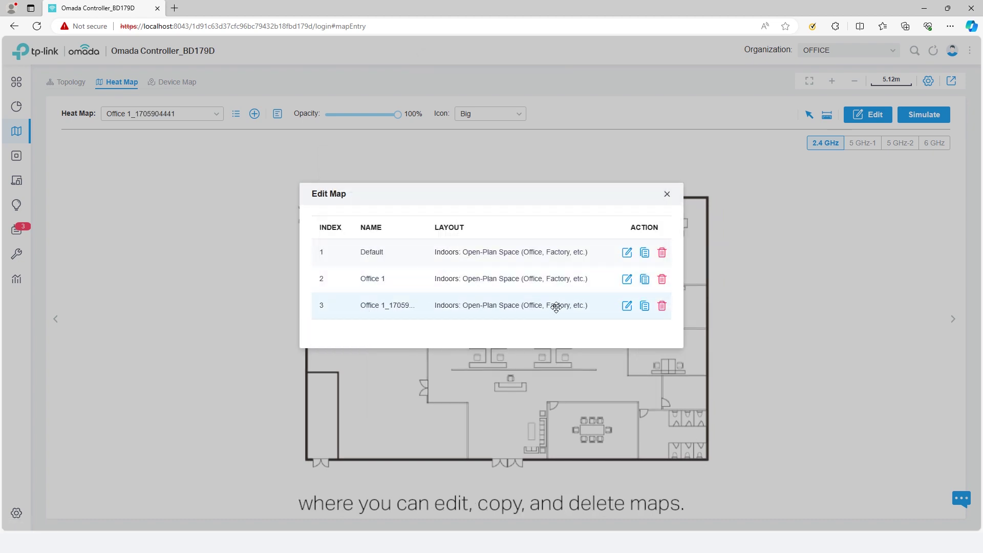
click(663, 306)
Confirm deleting the Office 1 copy, close the map list, and put the Default map into editing mode
click(353, 279)
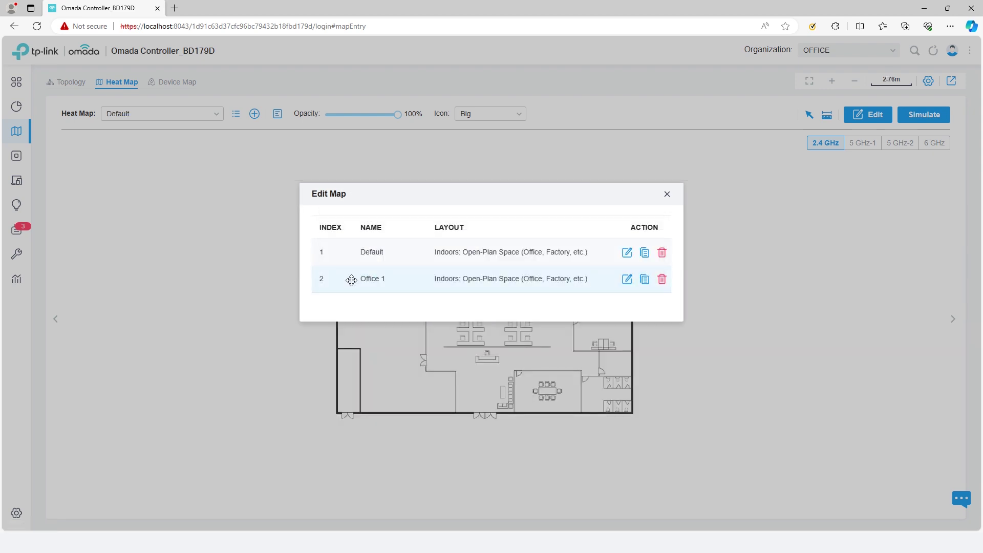
click(666, 194)
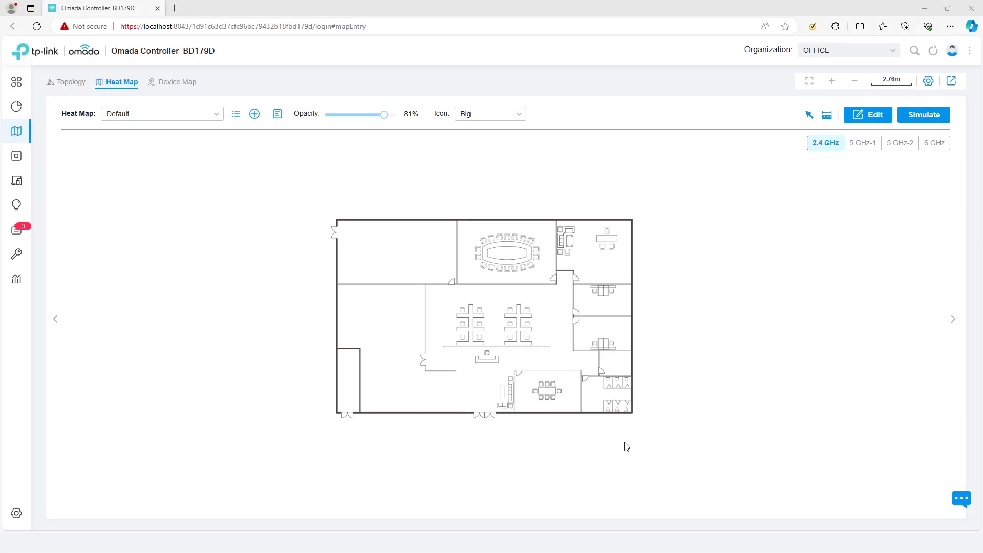
click(863, 118)
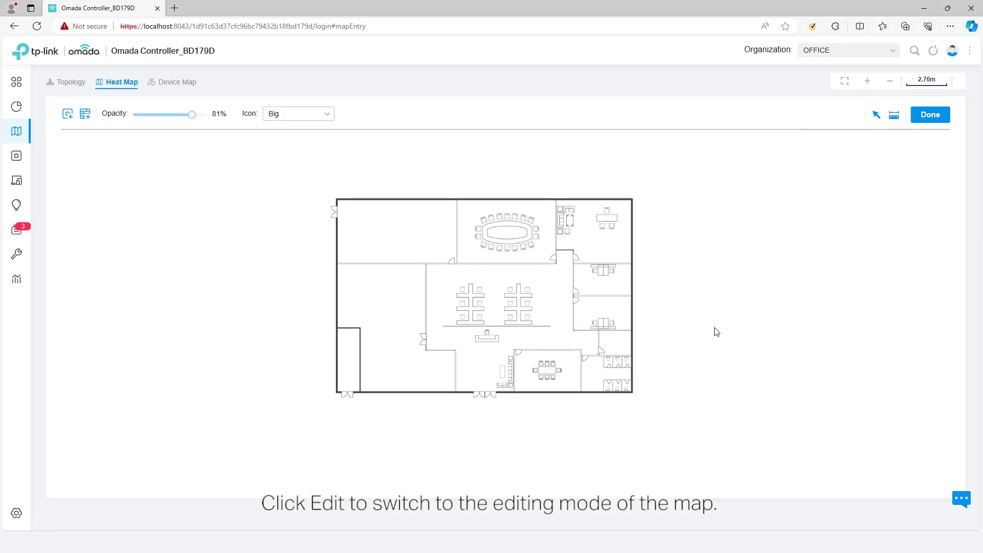
Show the wall and obstacle types and browse both pages of the list
click(85, 115)
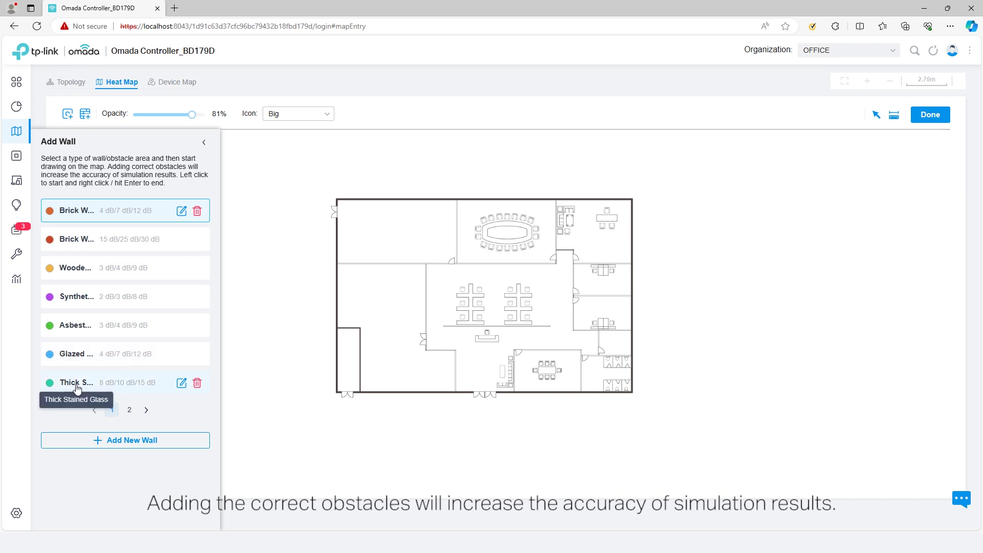
click(130, 409)
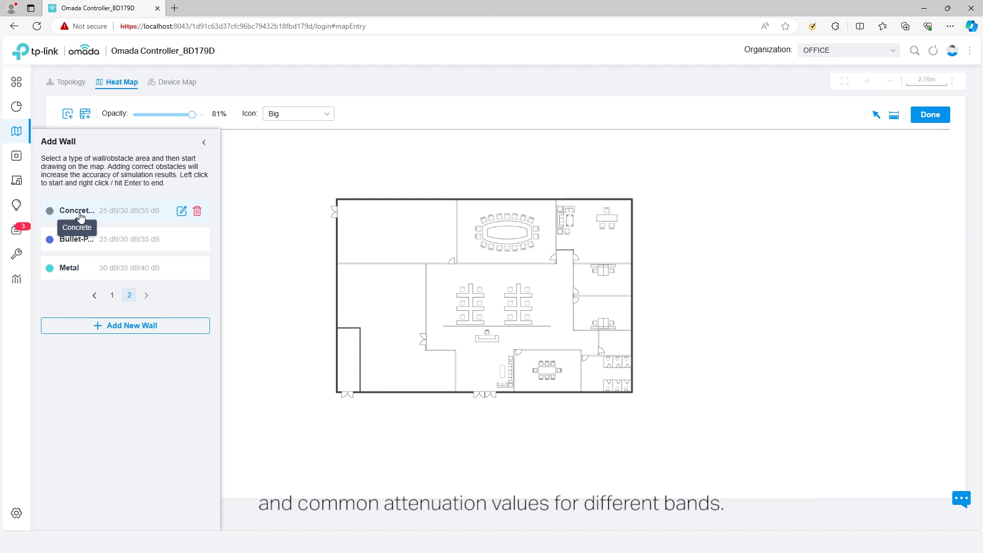
click(113, 295)
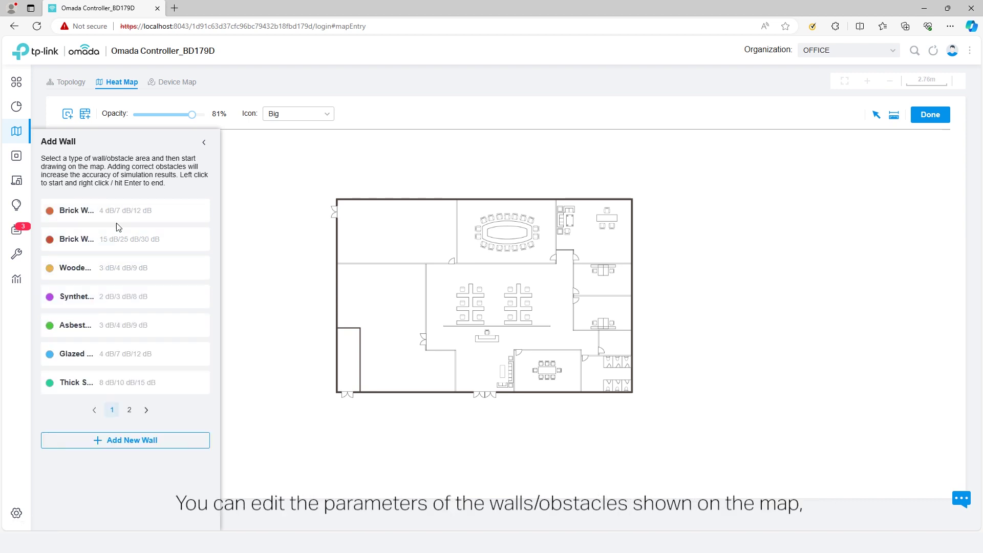
Review the Brick Wall's colour and 4/7/12 dB attenuation values and save them
click(180, 212)
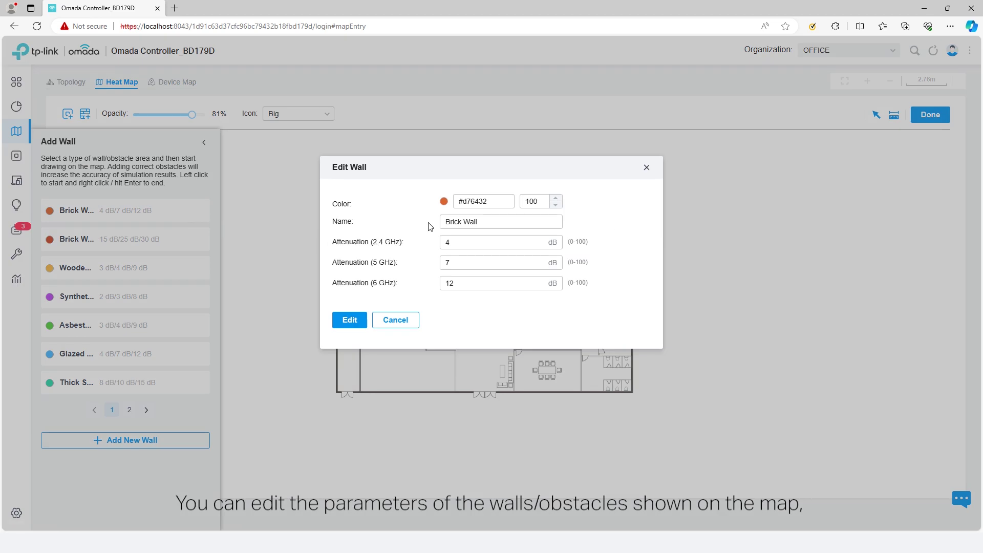
click(443, 202)
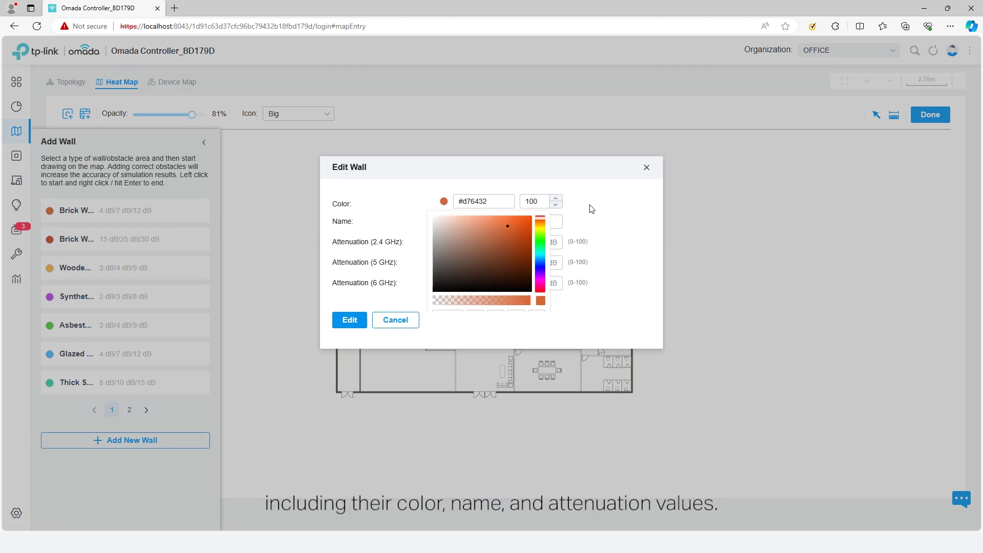
click(555, 222)
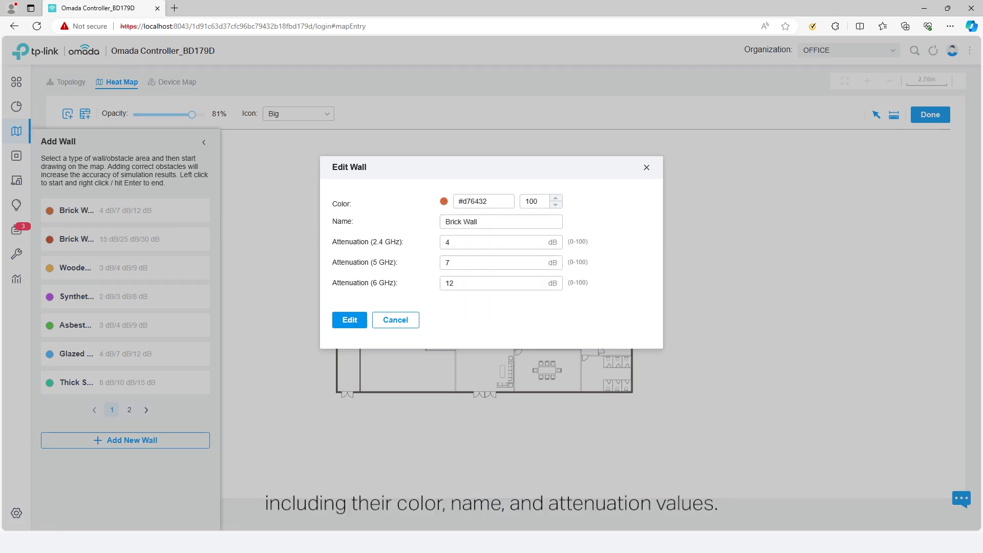
click(517, 241)
click(514, 262)
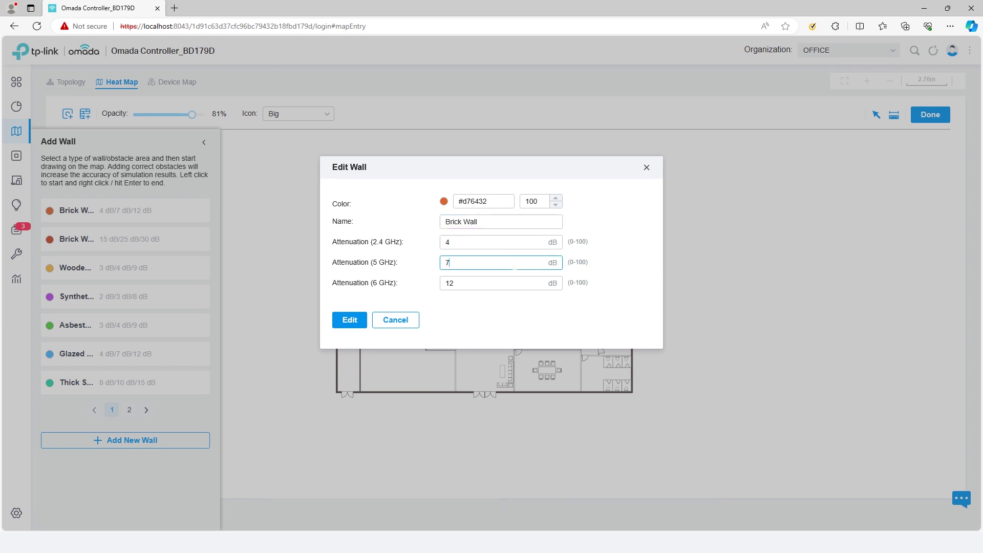
click(346, 325)
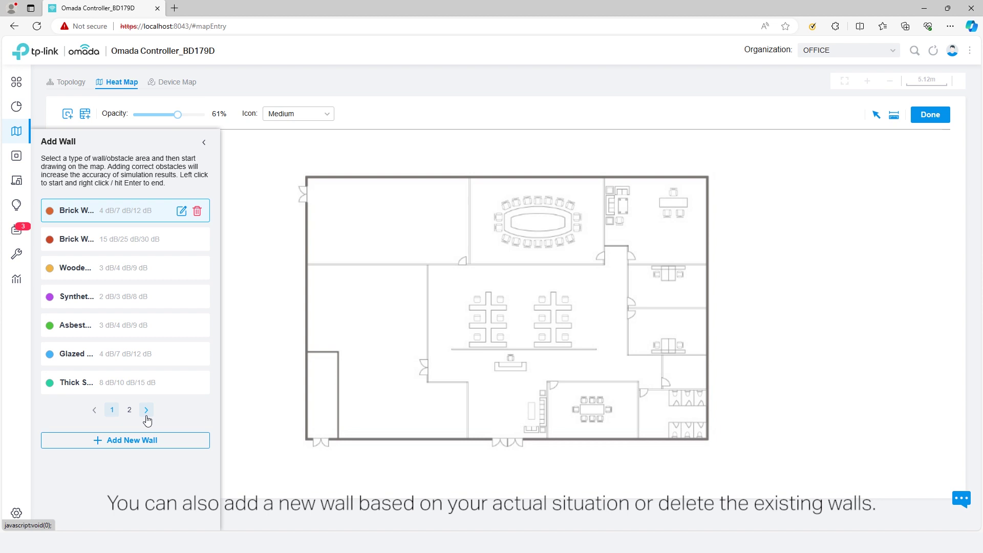
Create a pink 'Wall 1' wall type with 2.4/5/6 GHz attenuation of 5/8/14 dB
click(147, 410)
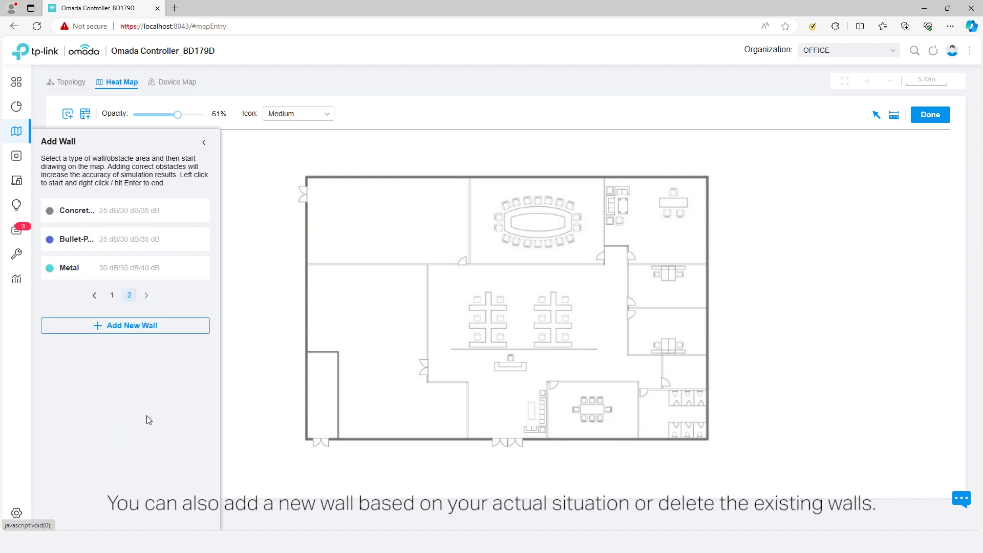
click(98, 326)
click(443, 201)
click(523, 221)
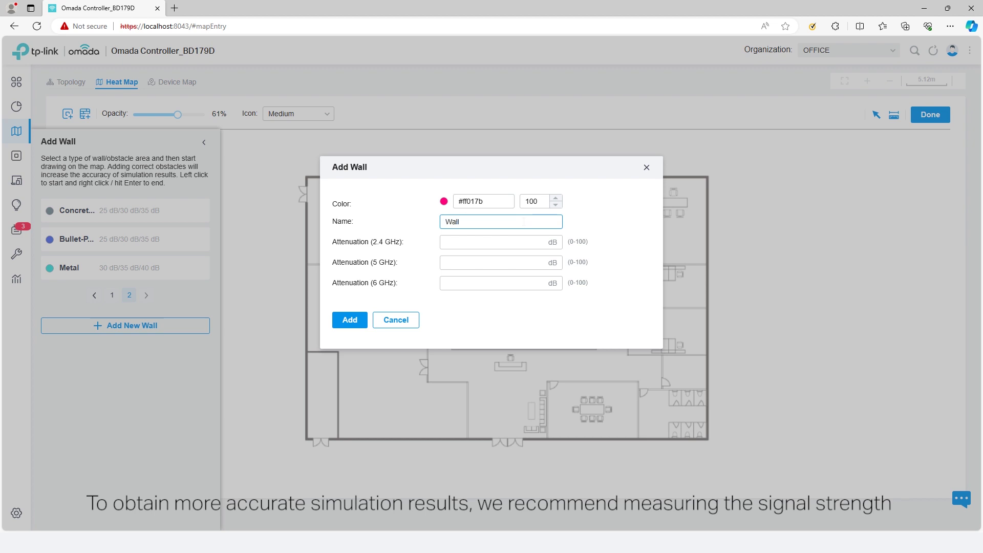
click(505, 242)
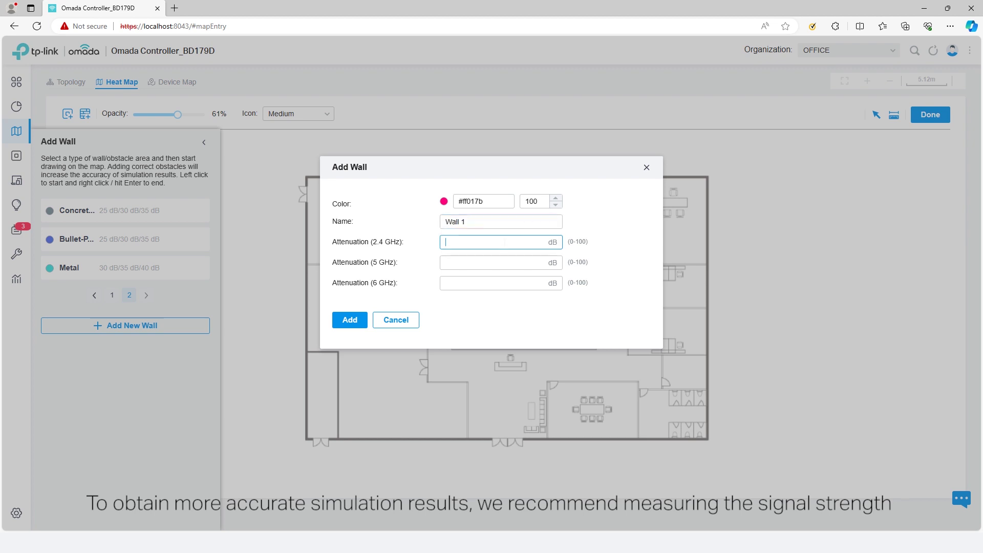
key(Tab)
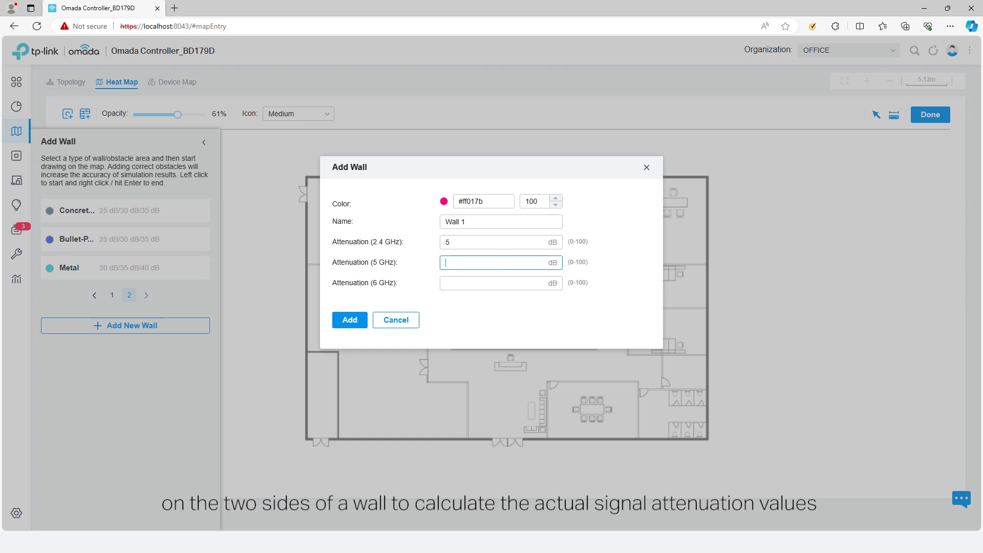
key(Tab)
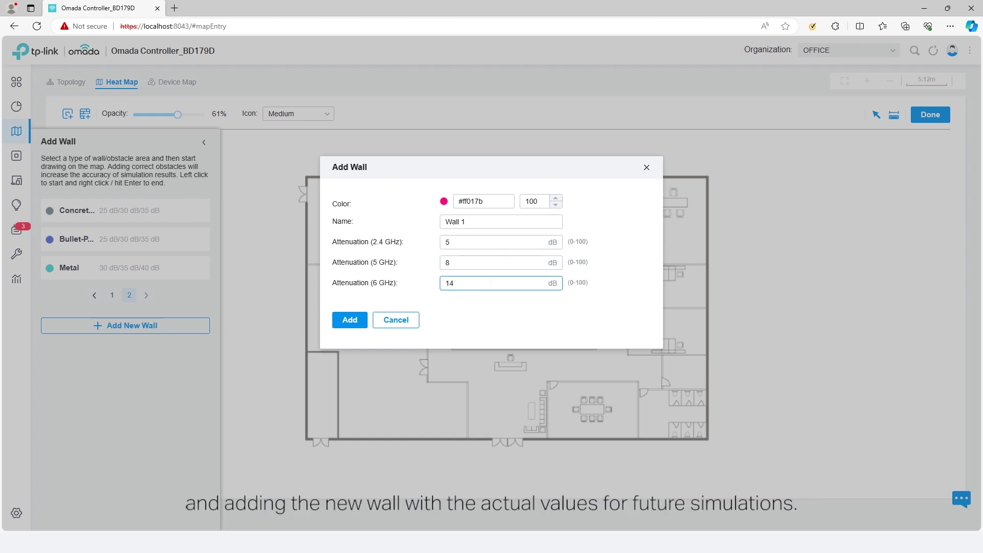
click(350, 321)
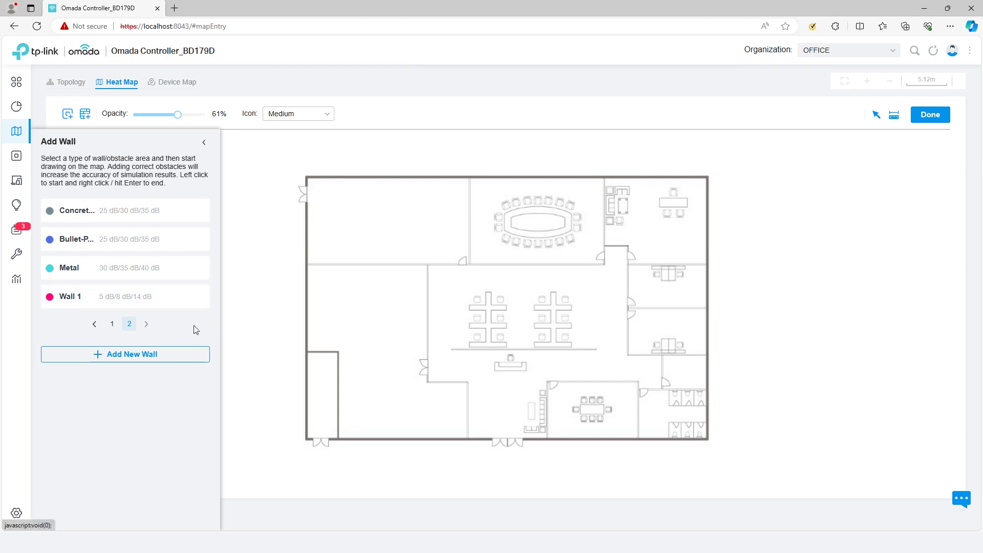
Draw a Wall 1 wall from the top-left room's lower edge to the conference room door
click(185, 300)
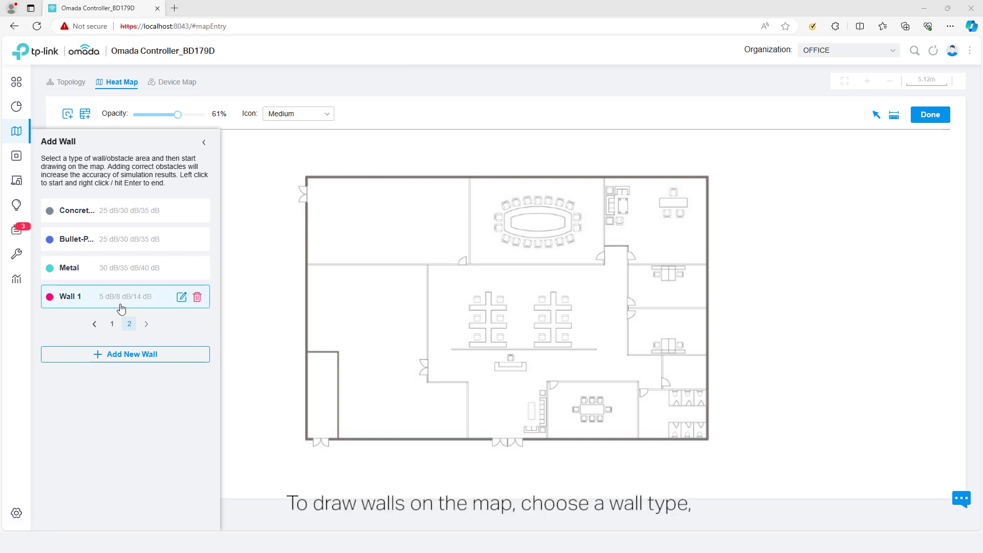
click(307, 267)
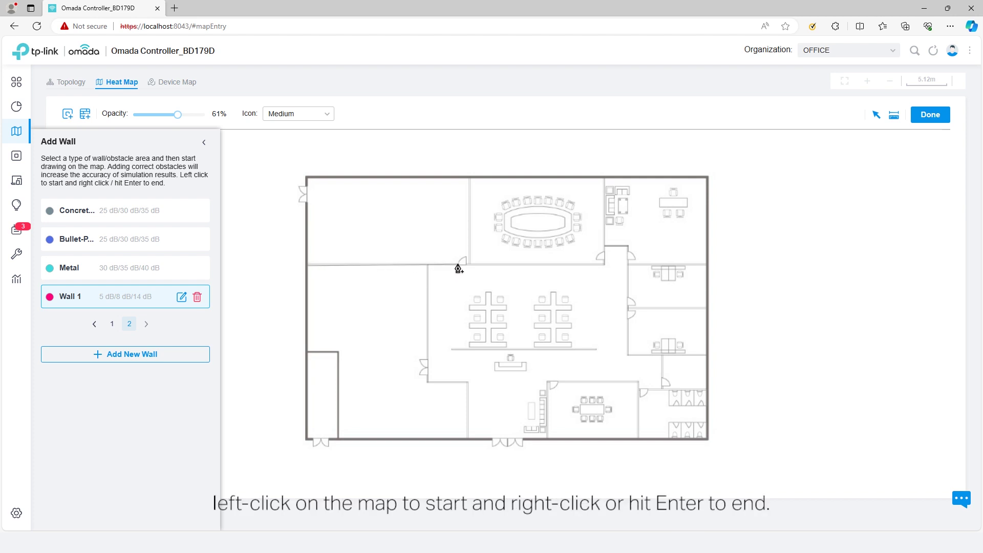
right_click(458, 265)
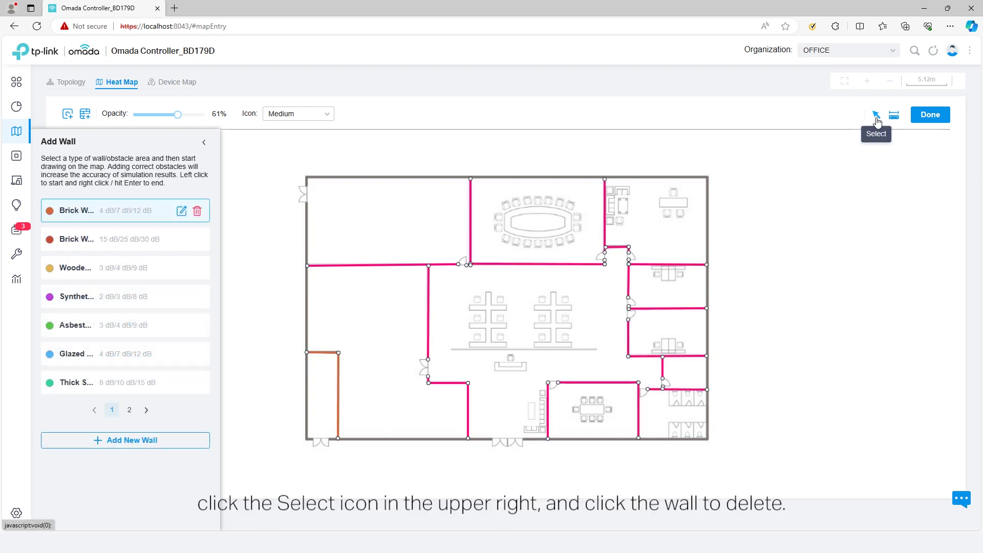
Select the wall segment above the central desks and delete it
click(876, 117)
click(561, 265)
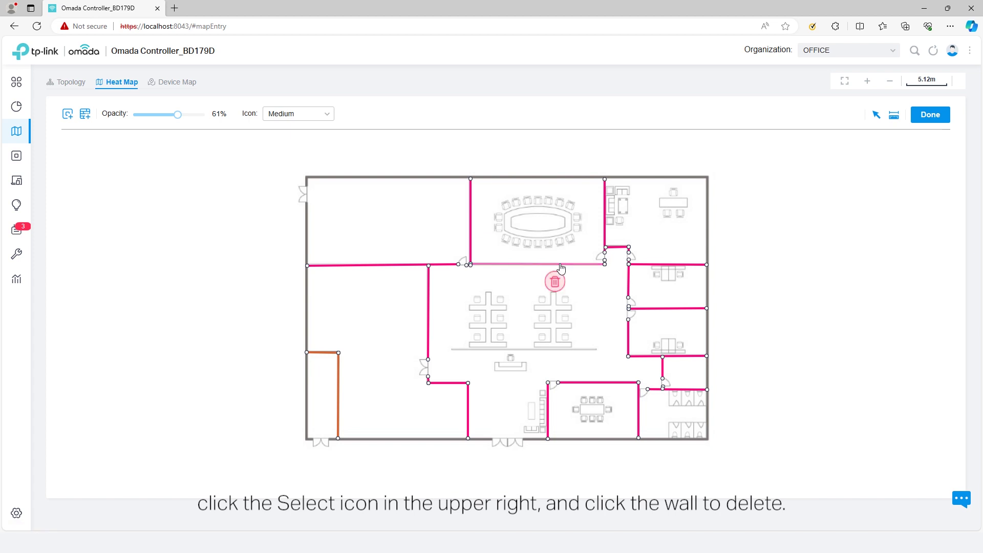
click(555, 282)
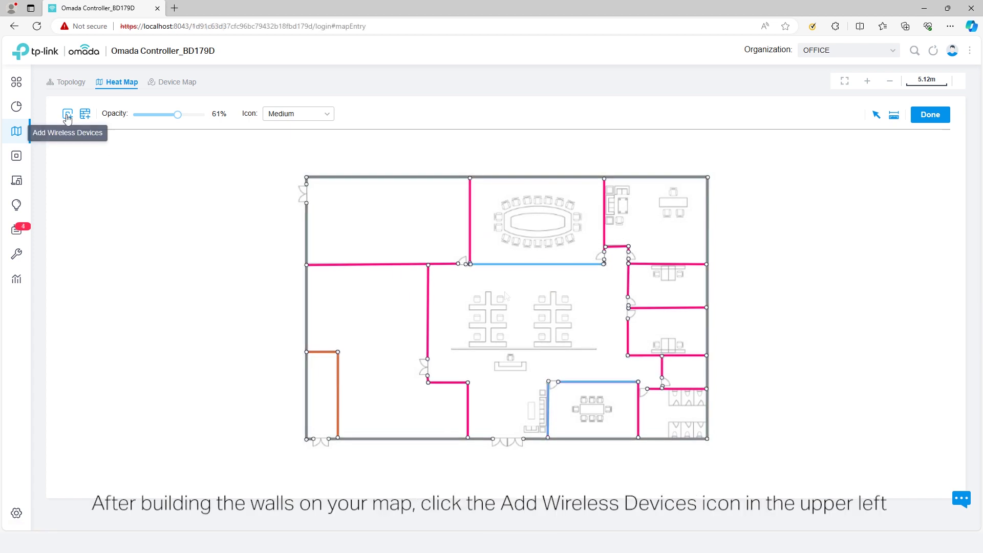
Bring up the Add Wireless Devices list, checking both virtual and adopted devices
click(67, 115)
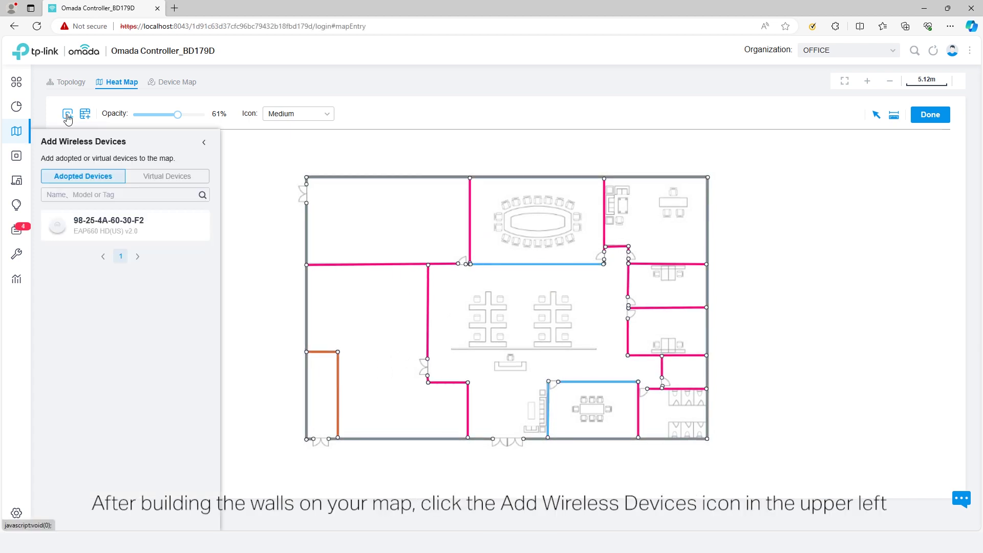
click(158, 176)
click(90, 176)
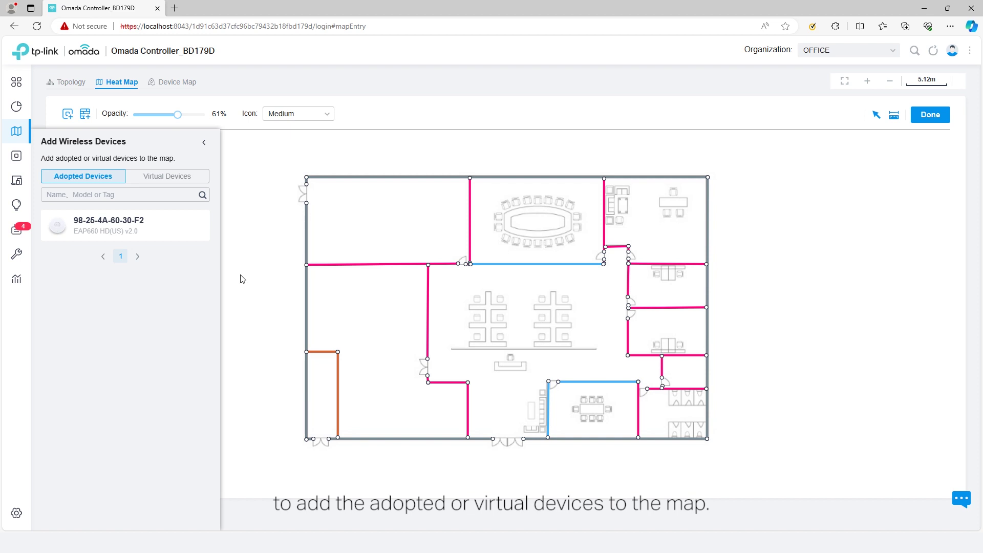
Place the adopted EAP660 HD below the central desks and review its settings
drag(97, 230, 514, 387)
click(513, 384)
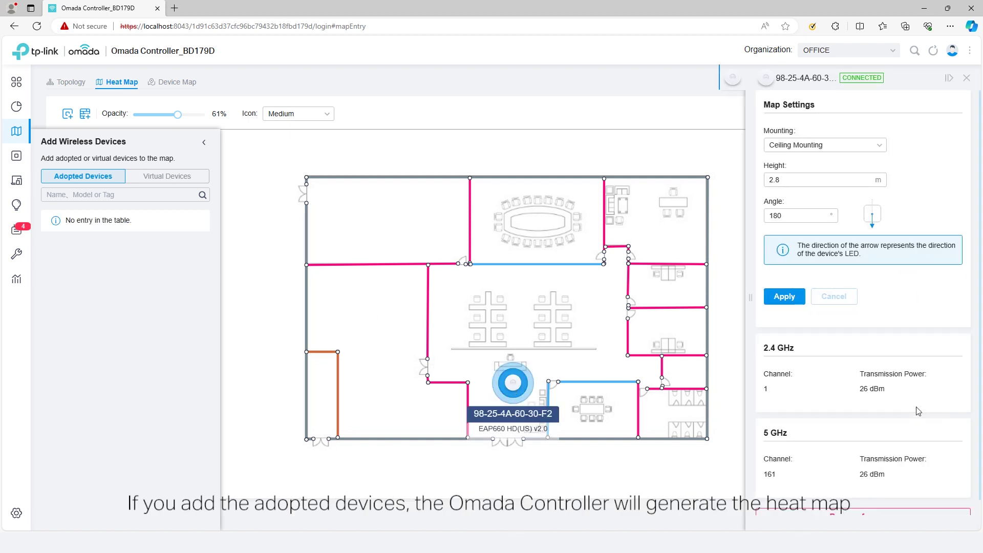
scroll(919, 410, down, 1)
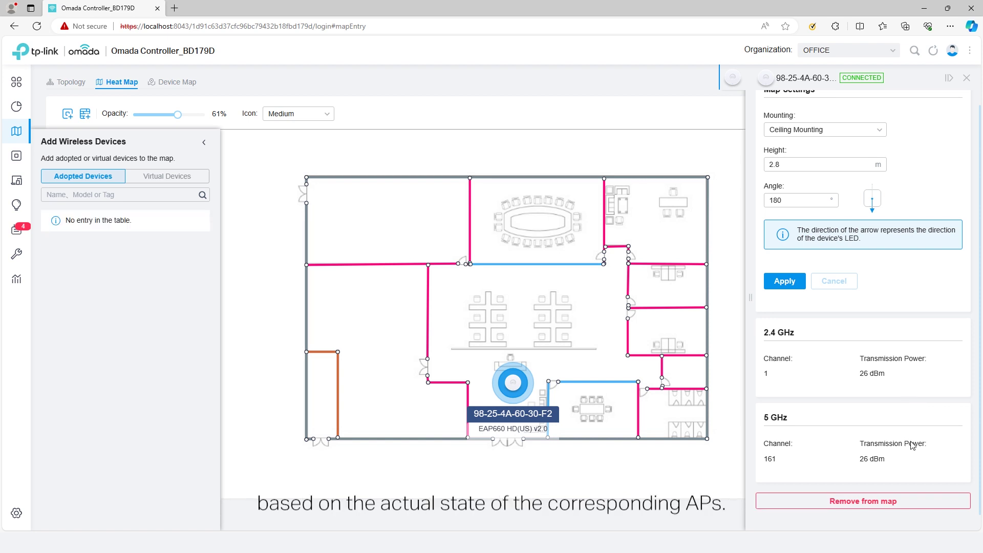
scroll(912, 445, up, 1)
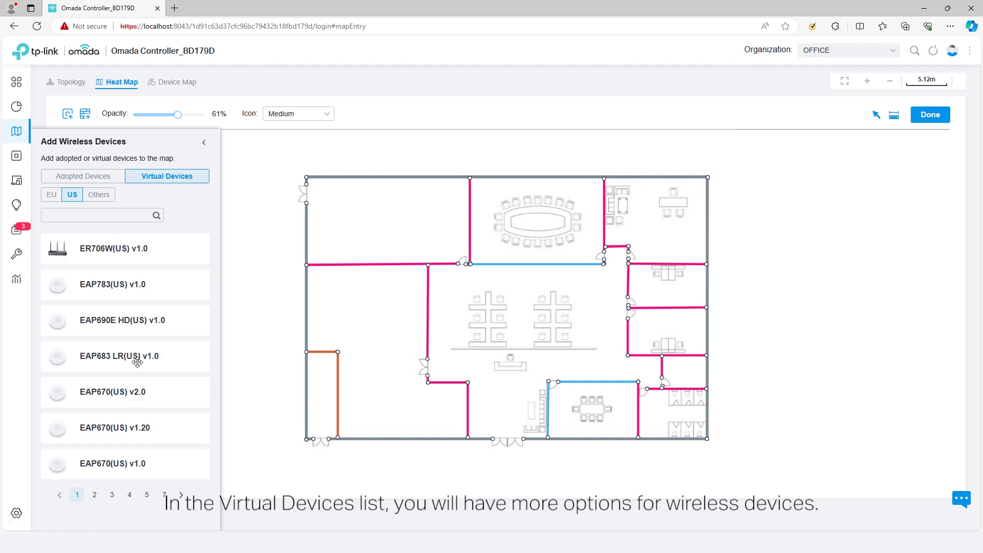
click(182, 496)
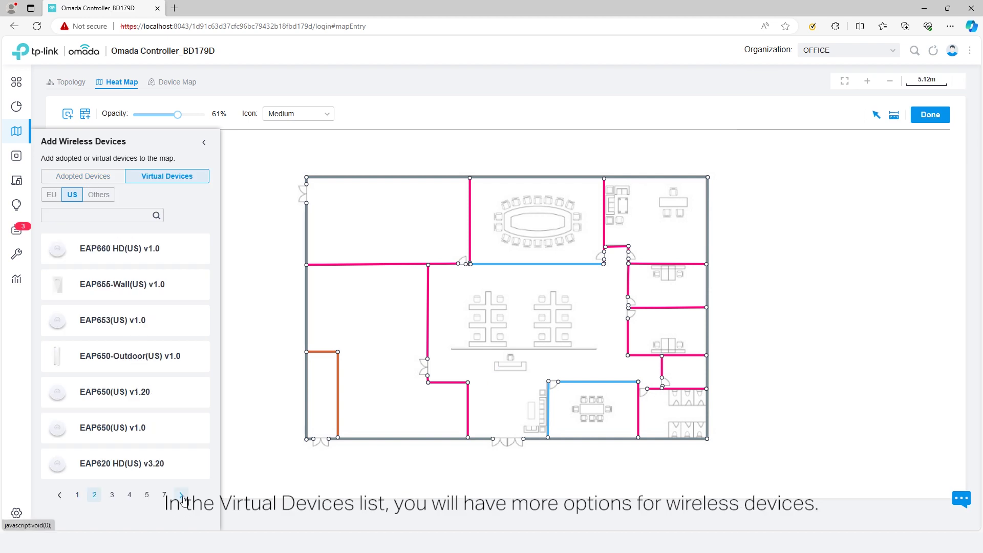
click(182, 495)
click(182, 495)
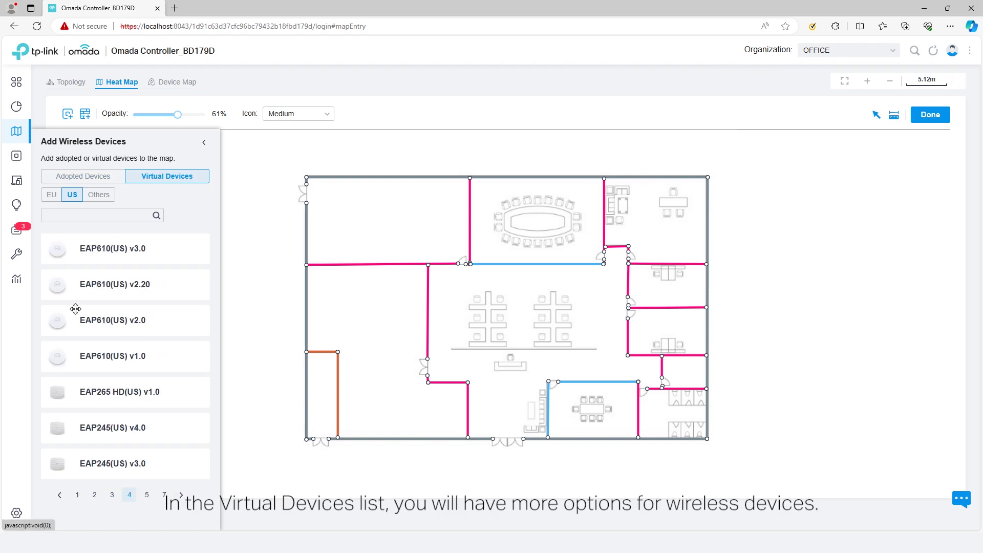
click(101, 219)
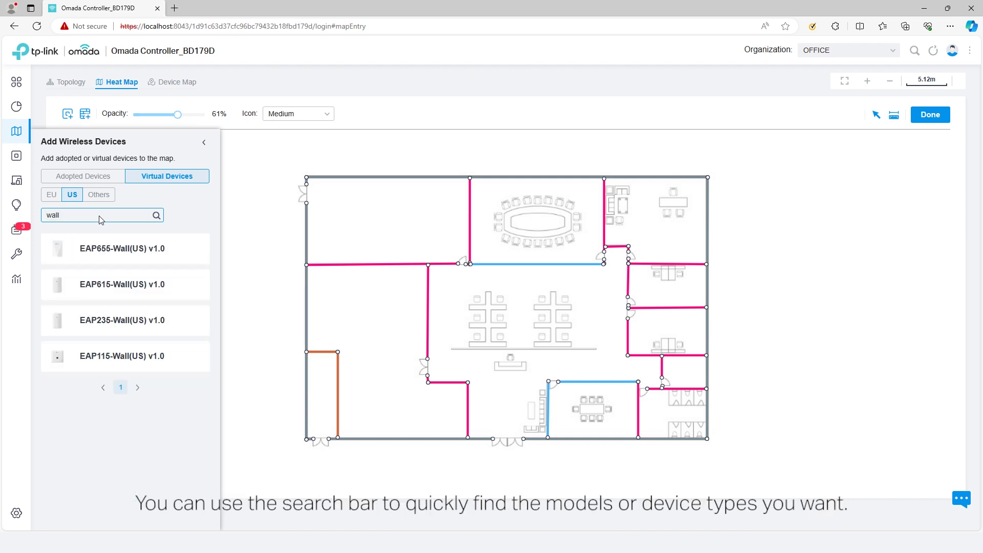
double_click(101, 219)
text(ou)
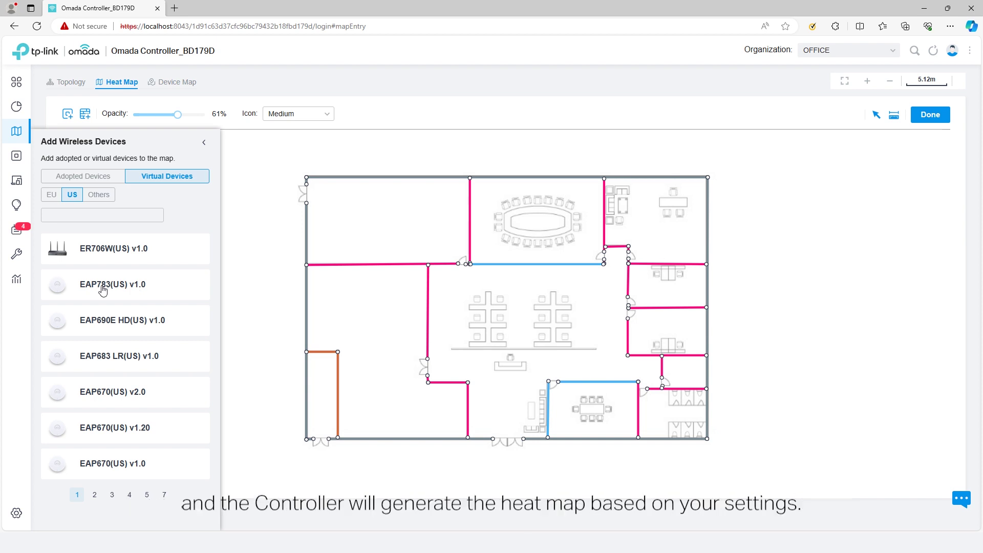
drag(105, 284, 585, 316)
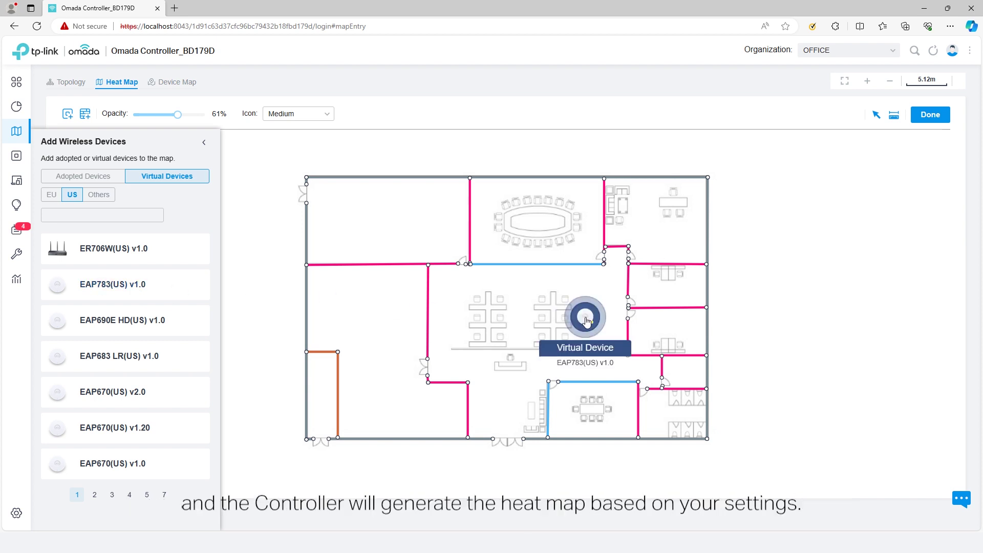
scroll(847, 204, down, 2)
click(849, 300)
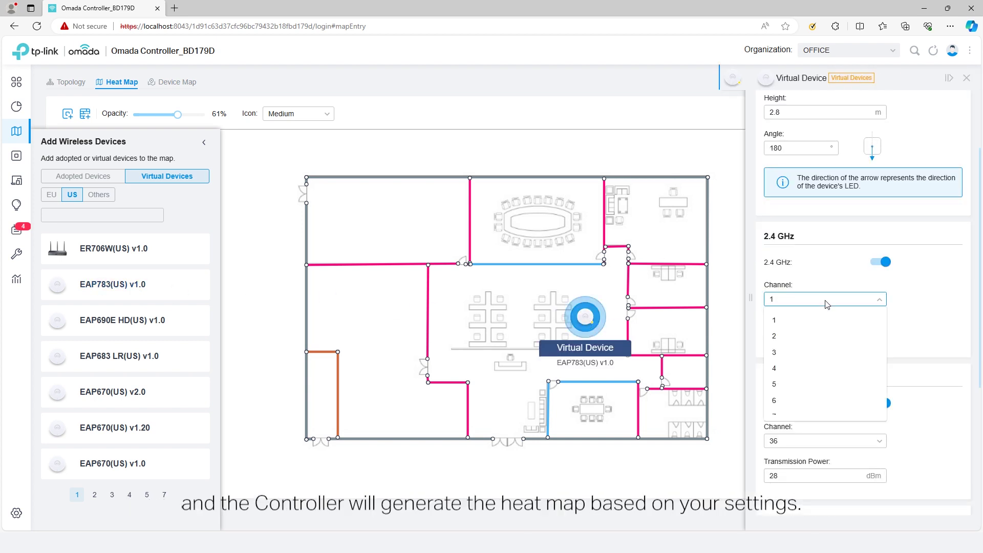
scroll(887, 329, down, 2)
click(873, 339)
scroll(836, 401, down, 2)
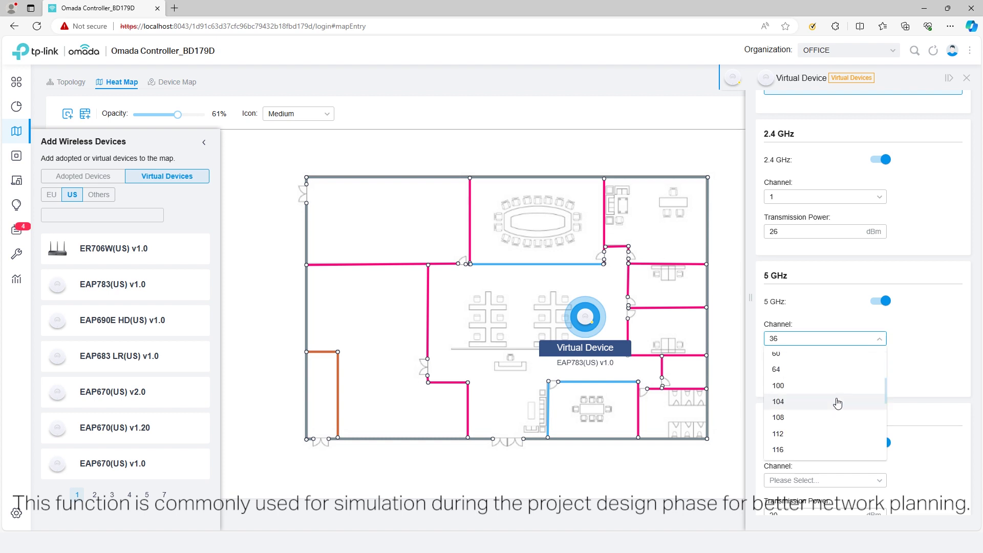
click(825, 372)
scroll(921, 389, down, 2)
click(875, 409)
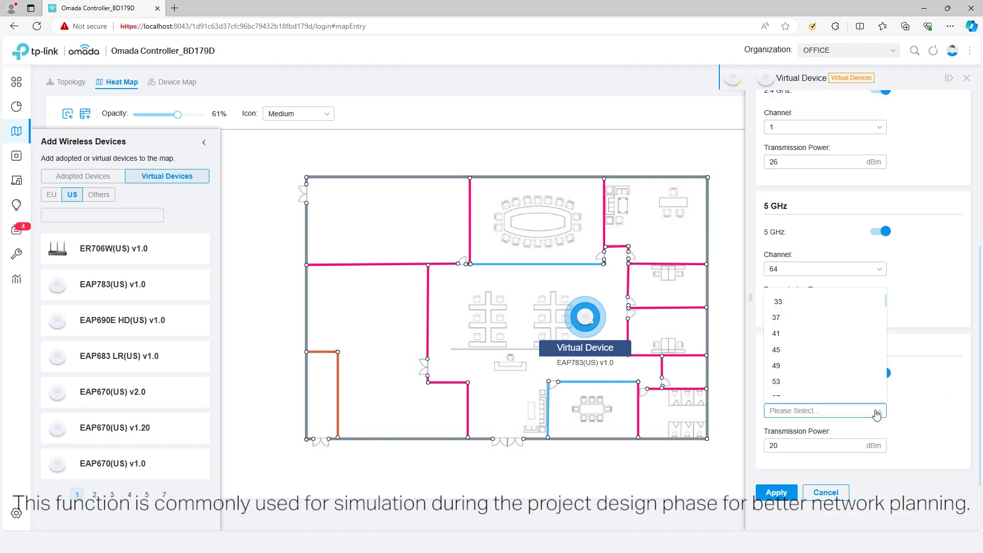
scroll(839, 358, down, 2)
click(823, 378)
click(825, 492)
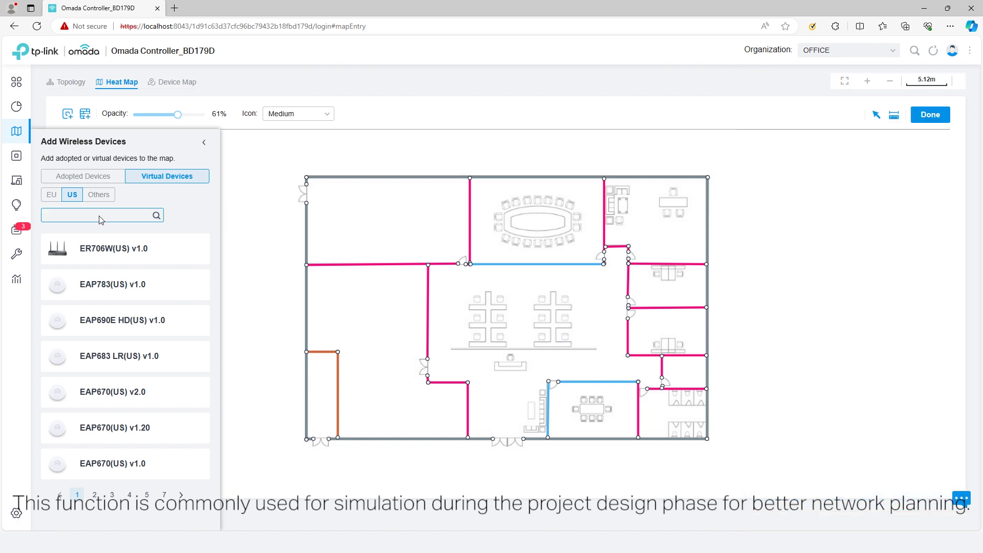
Place a virtual EAP783(US) at the open office's top right, rename it AP1, and apply
drag(112, 289, 603, 283)
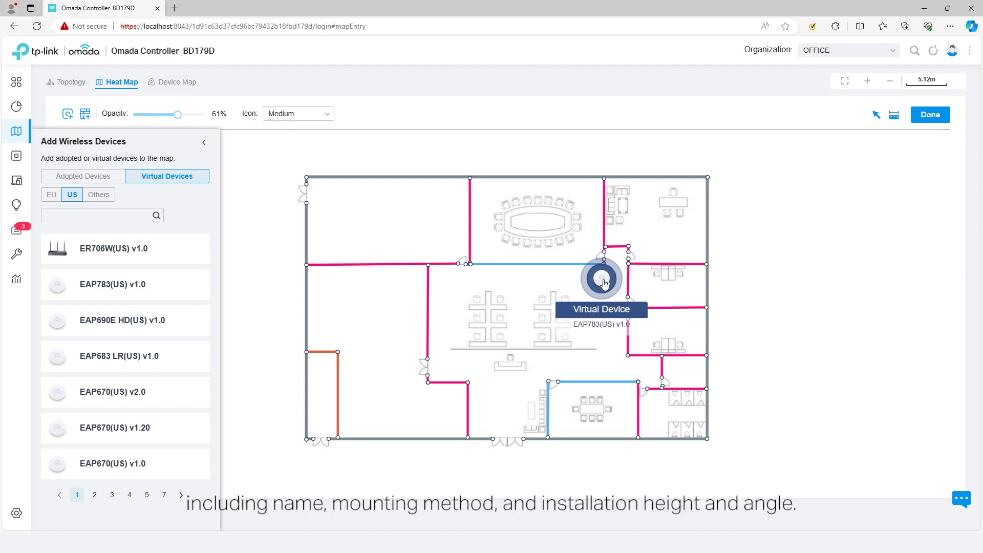
click(601, 281)
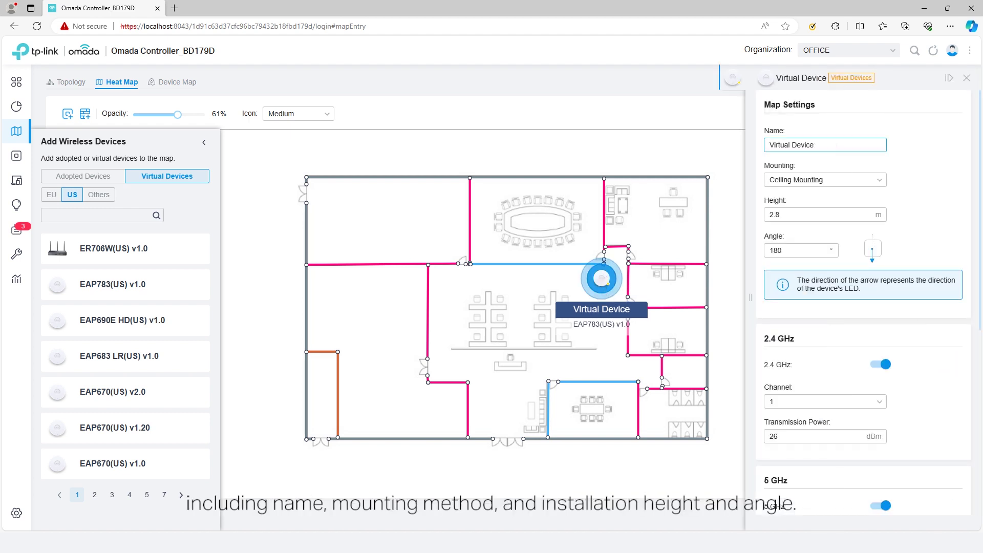
key(ctrl+a)
key(BackSpace)
text(AP)
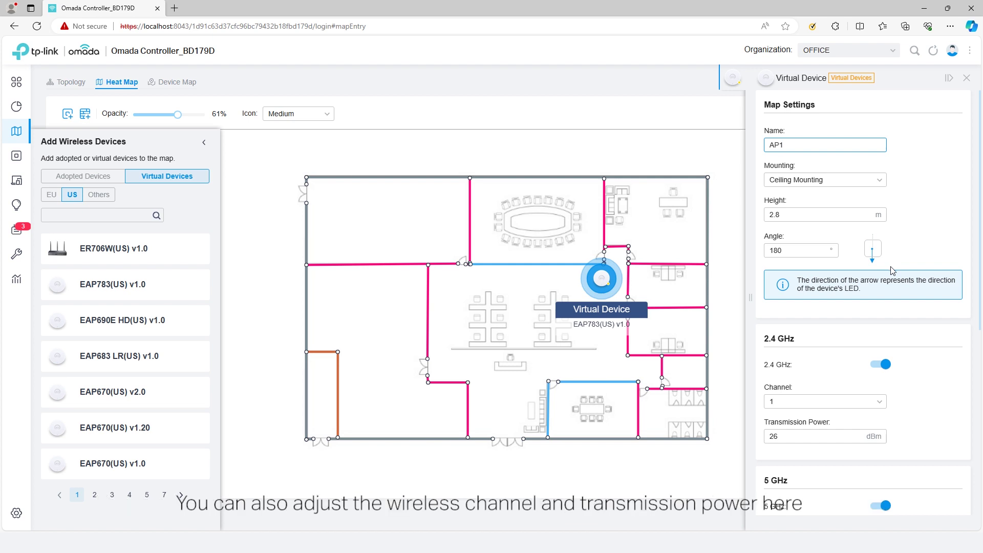
scroll(891, 270, down, 2)
scroll(893, 270, down, 1)
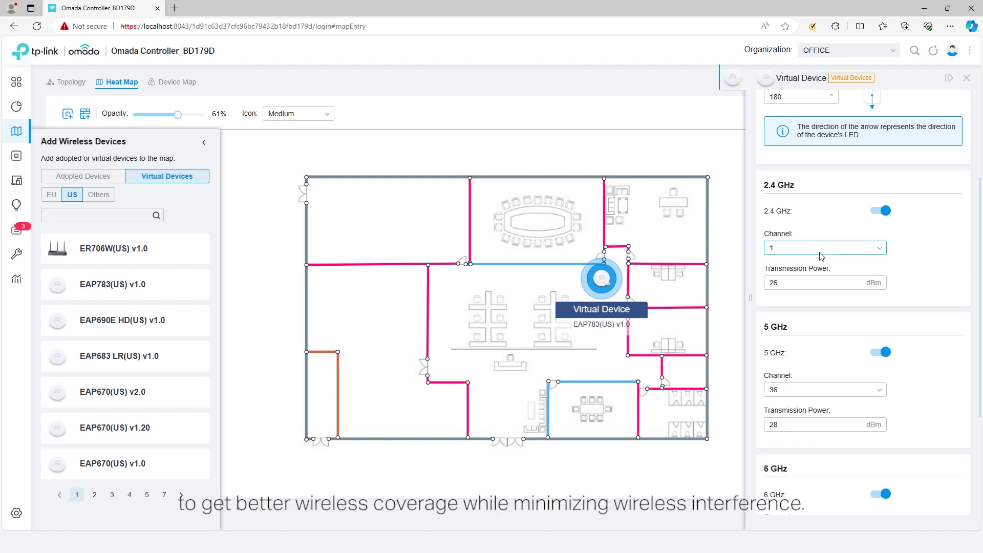
scroll(821, 256, down, 1)
scroll(821, 256, down, 1)
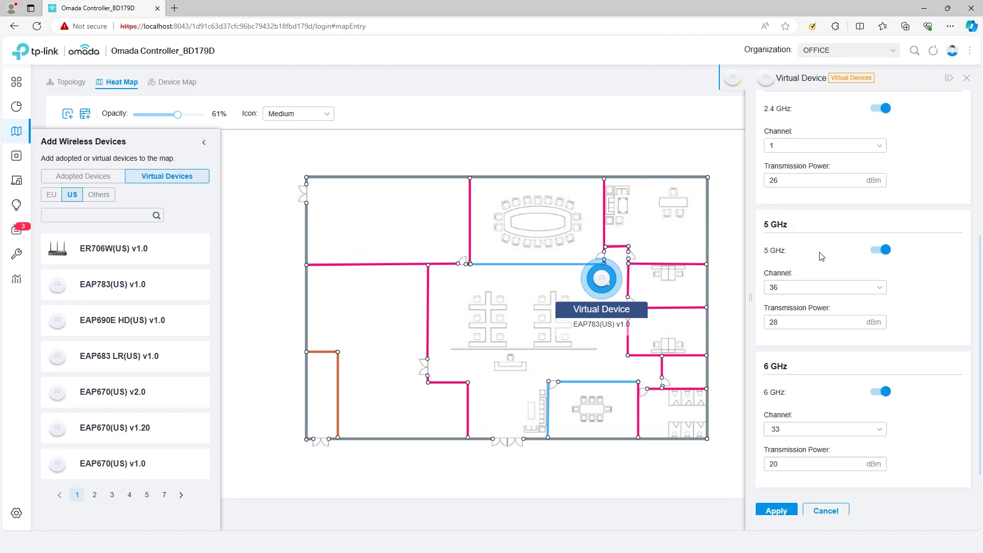
scroll(821, 256, down, 1)
click(776, 441)
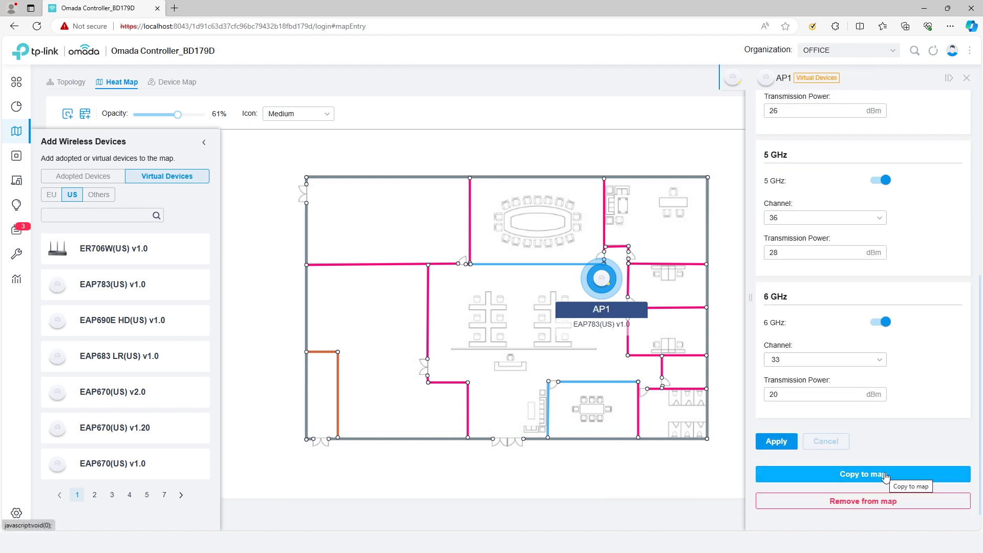
Copy AP1 to the office's bottom as AP2 with channels 6 (2.4 GHz), 48 (5 GHz), 81 (6 GHz)
click(884, 476)
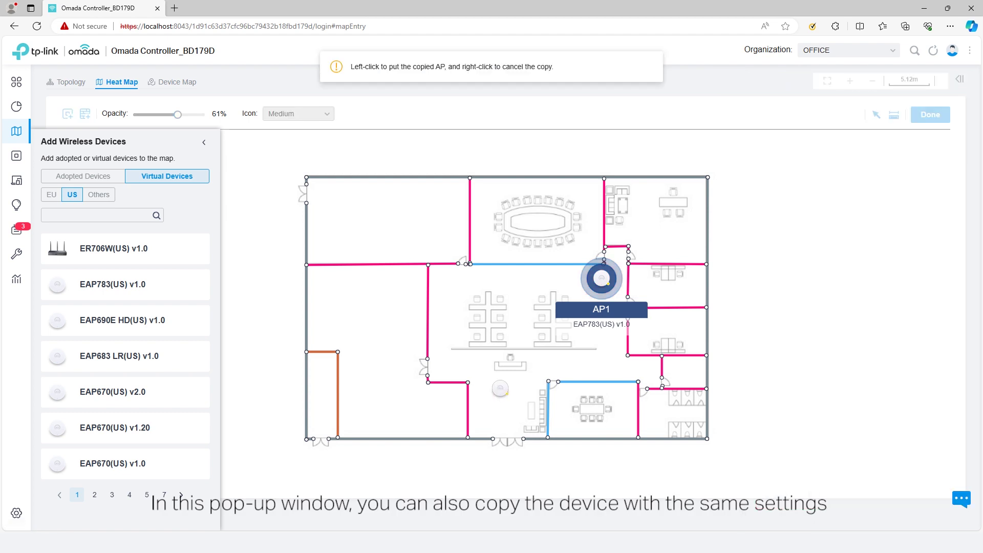
click(501, 387)
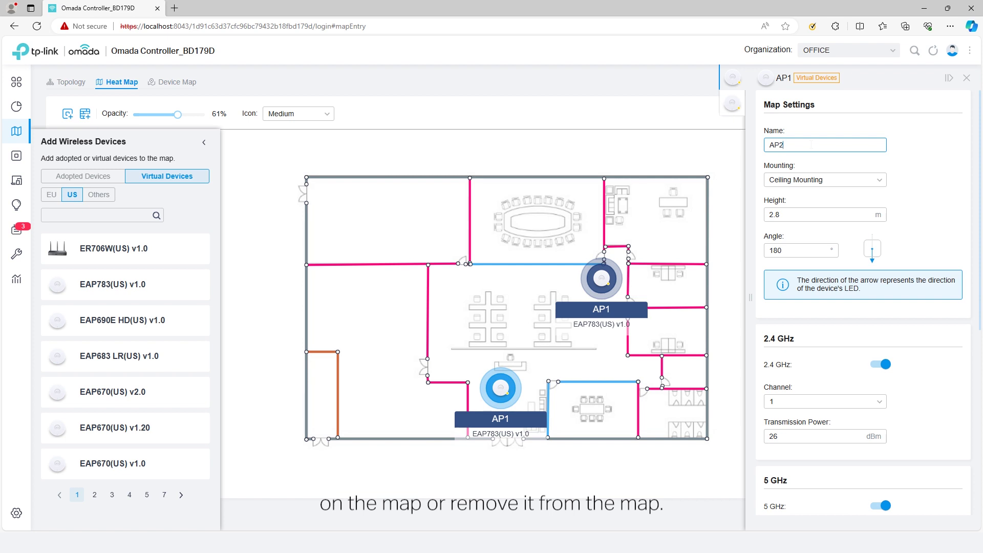
scroll(824, 371, down, 3)
click(773, 248)
scroll(826, 329, down, 1)
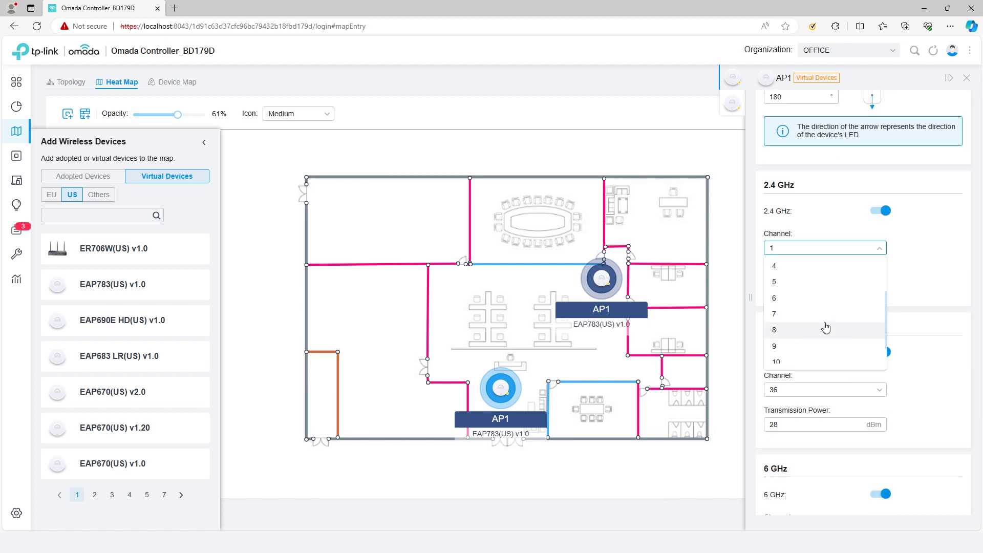
click(825, 299)
click(829, 390)
click(816, 410)
scroll(820, 430, down, 1)
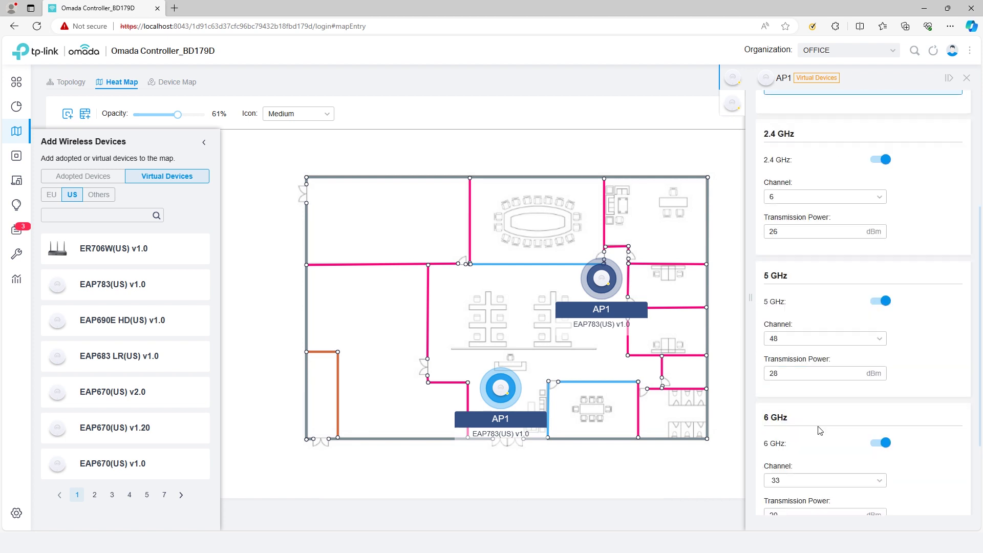
scroll(819, 430, down, 1)
click(816, 428)
scroll(814, 401, down, 3)
click(816, 408)
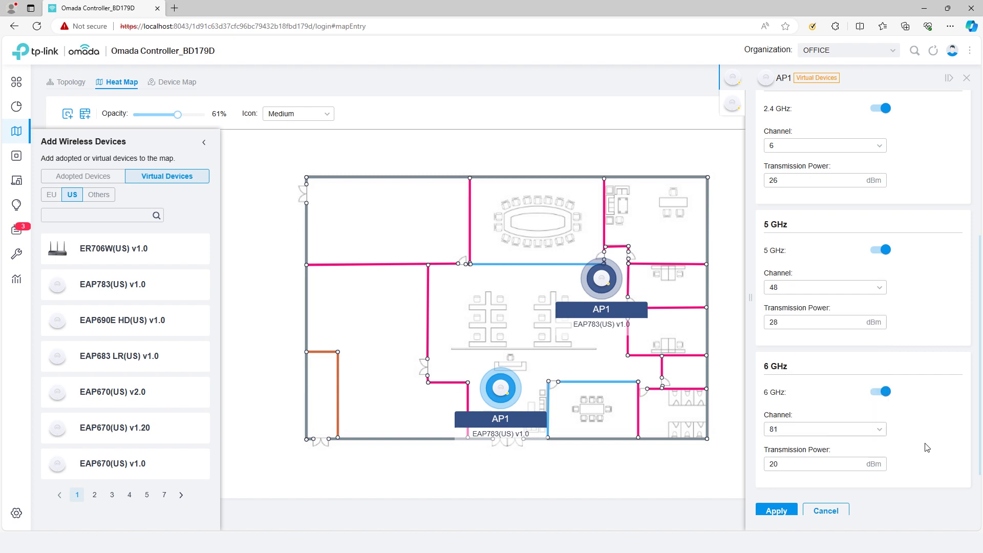
scroll(927, 447, down, 1)
click(775, 459)
Preview the access point icons at Small and Big sizes, leaving them at Medium
click(317, 114)
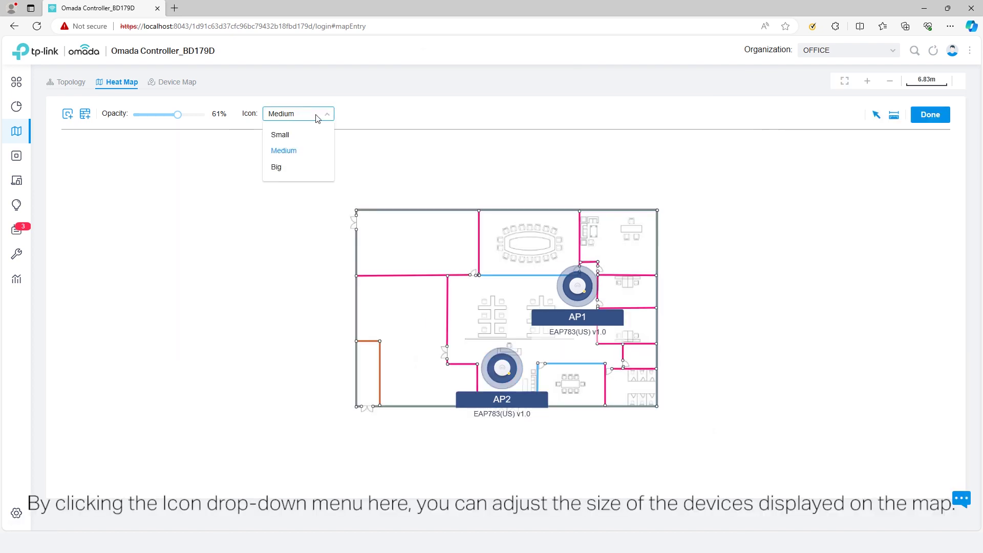
click(313, 137)
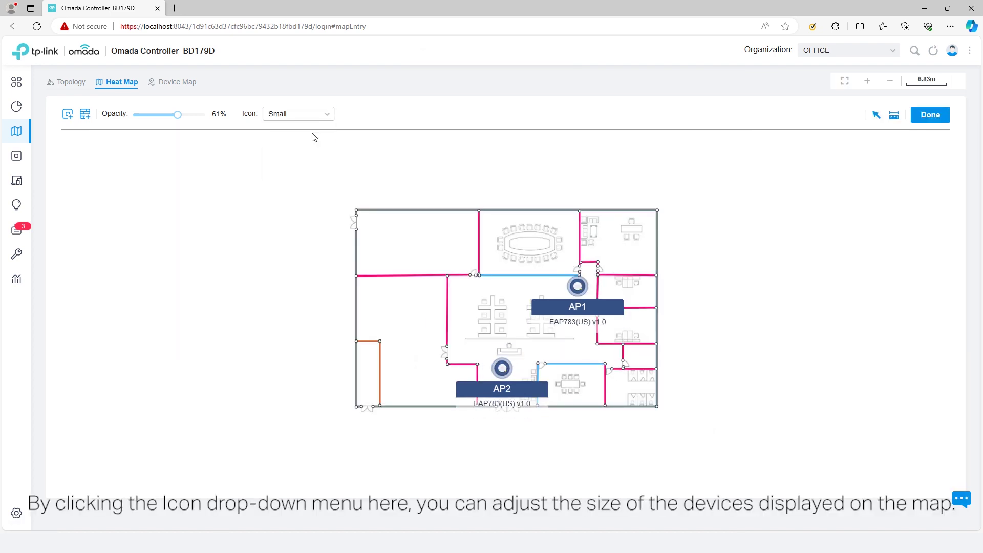
click(324, 117)
click(307, 151)
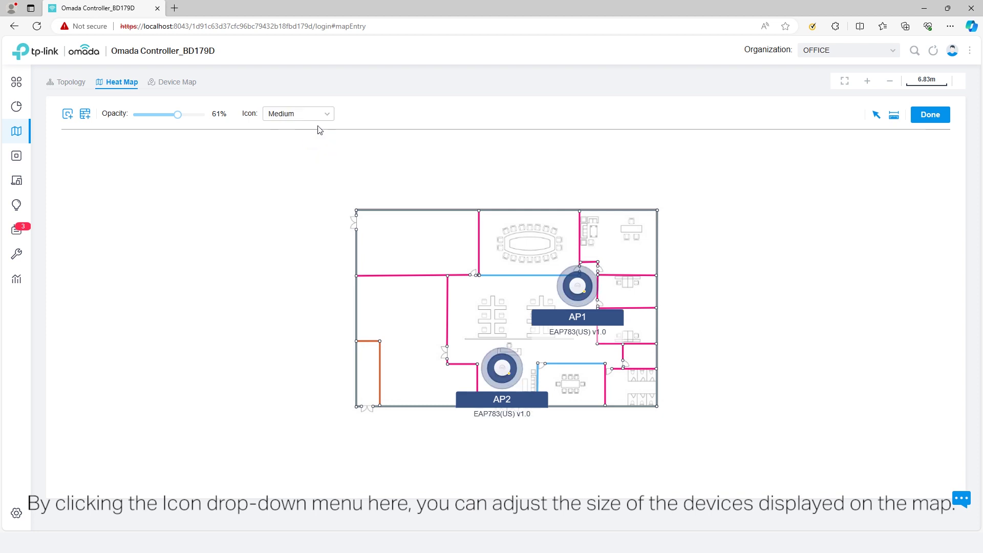
click(318, 115)
click(286, 165)
click(322, 118)
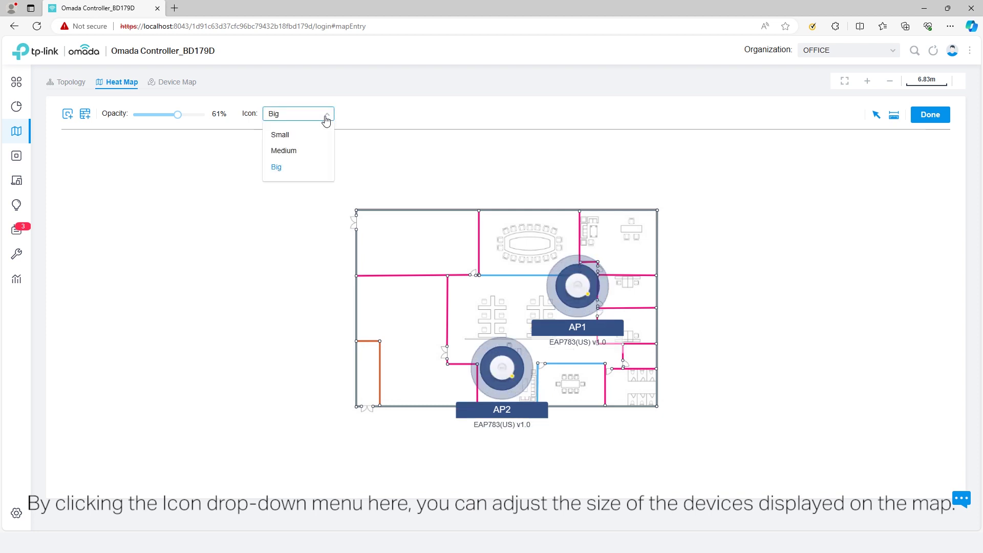
click(318, 149)
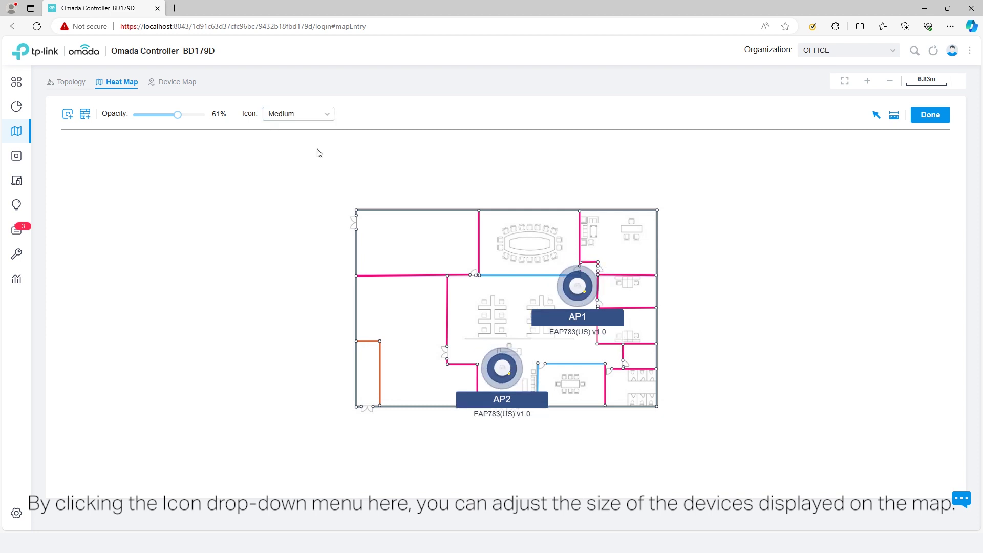
Save the AP1/AP2 deployment and review the APs' details in the Device List
click(918, 114)
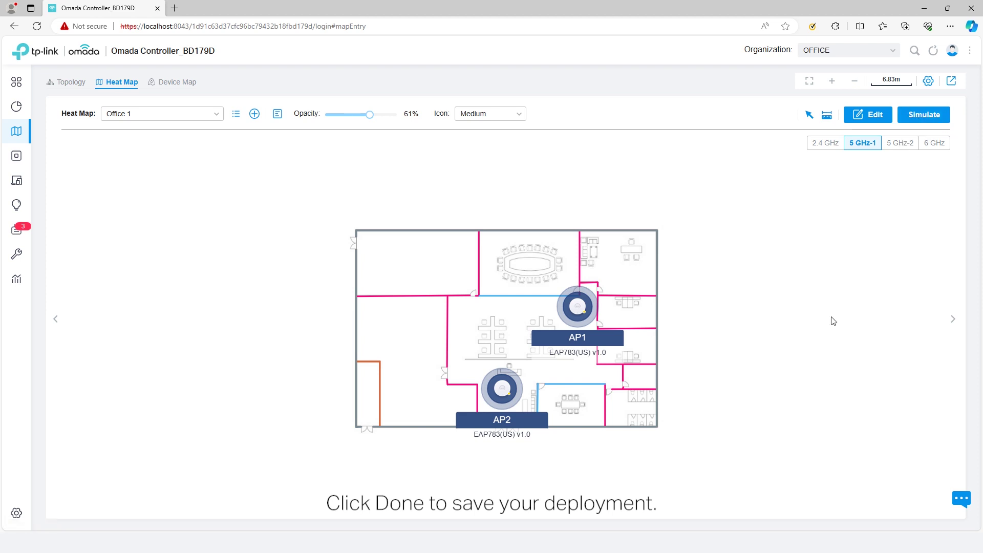
click(277, 114)
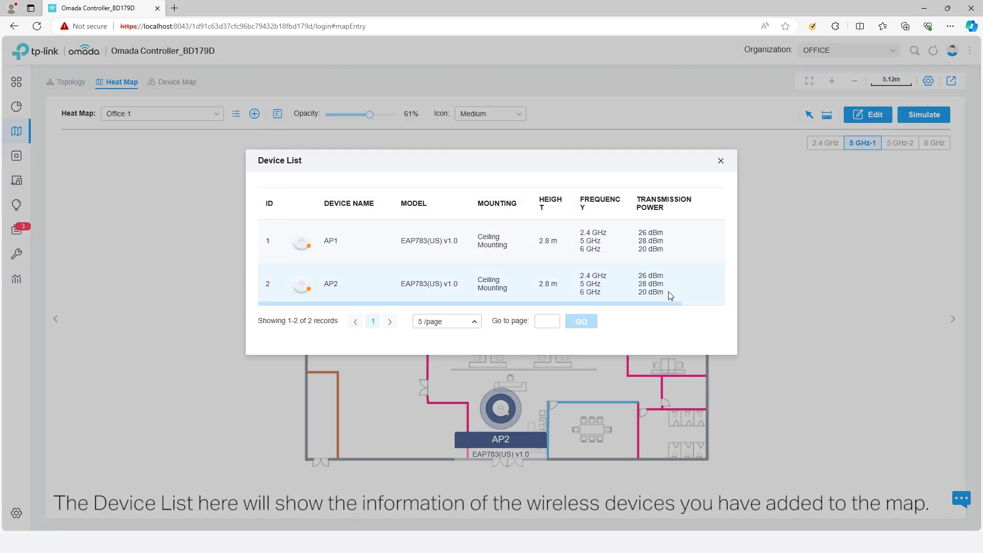
drag(671, 303, 728, 307)
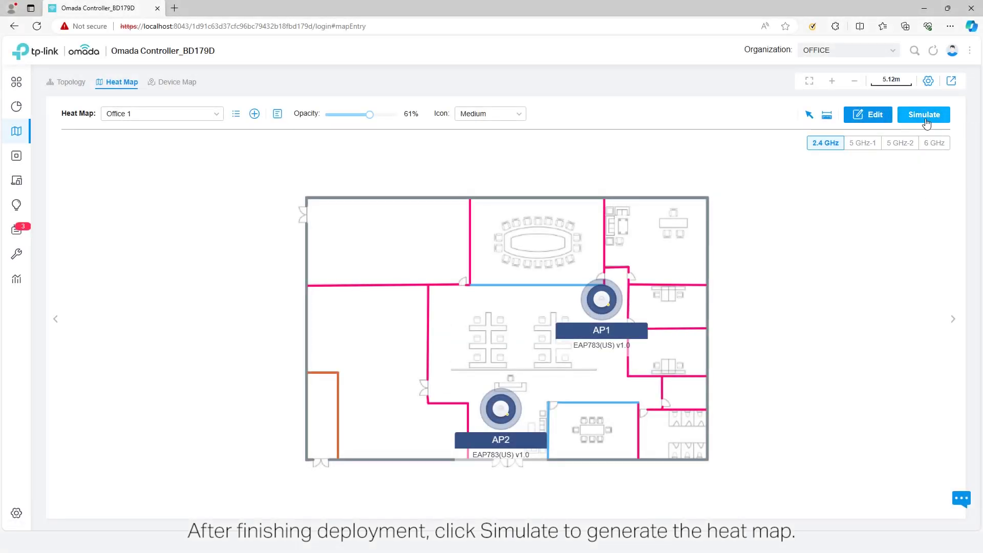
Simulate 2.4 GHz and 5 GHz-1 coverage for AP1 and AP2, finishing on the 2.4 GHz map
click(925, 117)
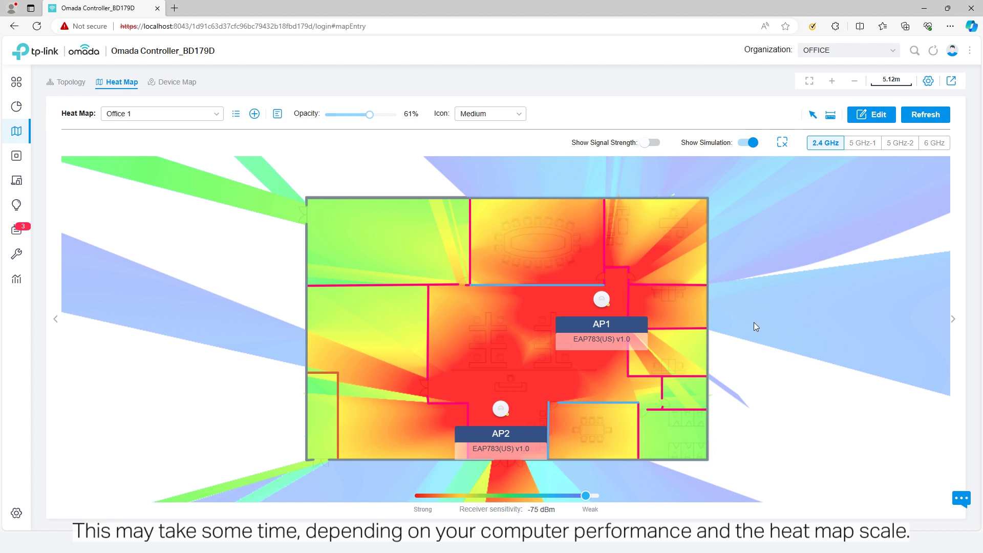
click(851, 147)
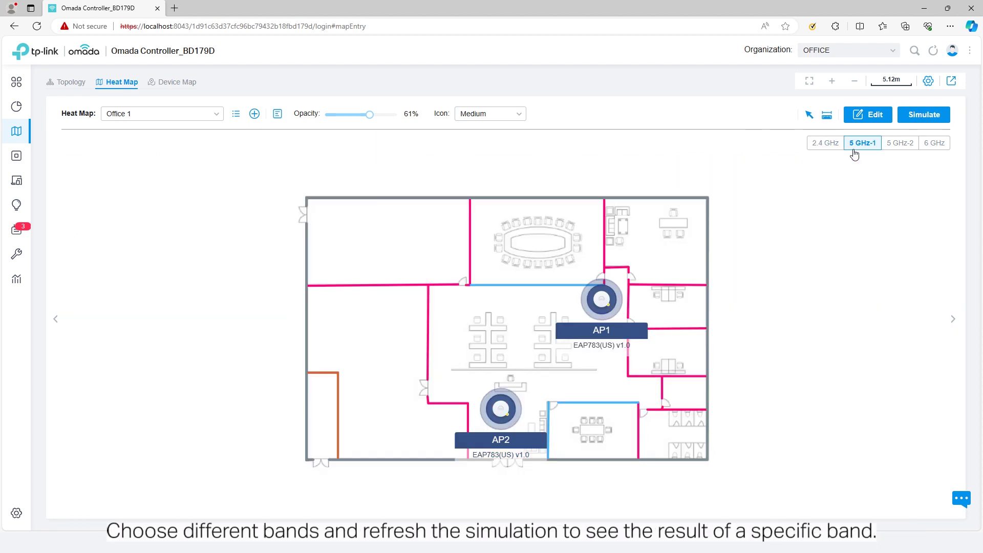
click(916, 117)
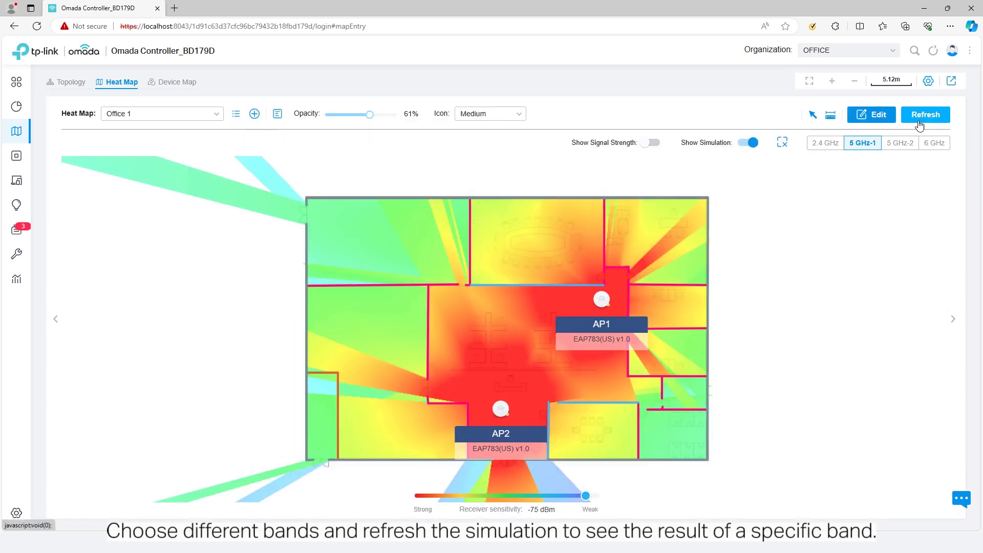
click(934, 144)
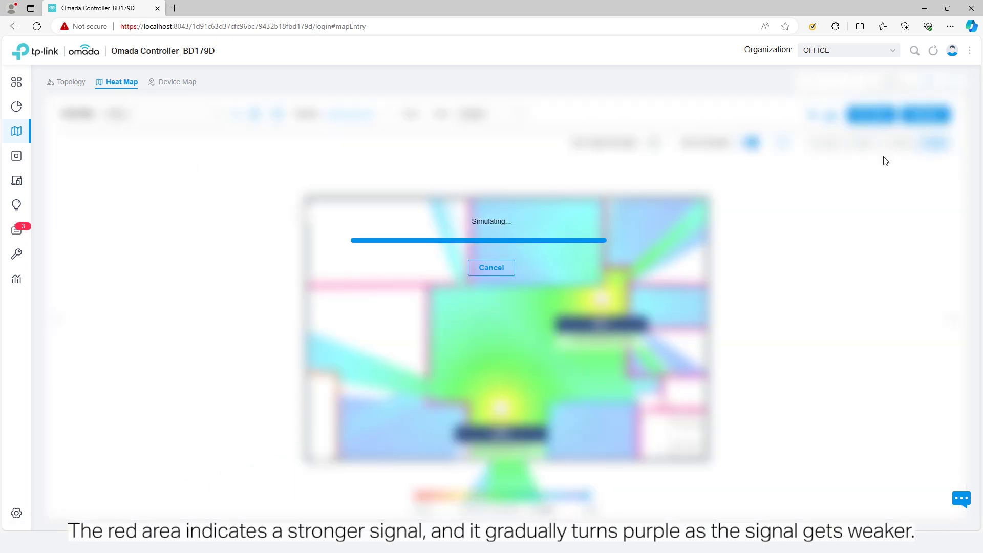
click(826, 145)
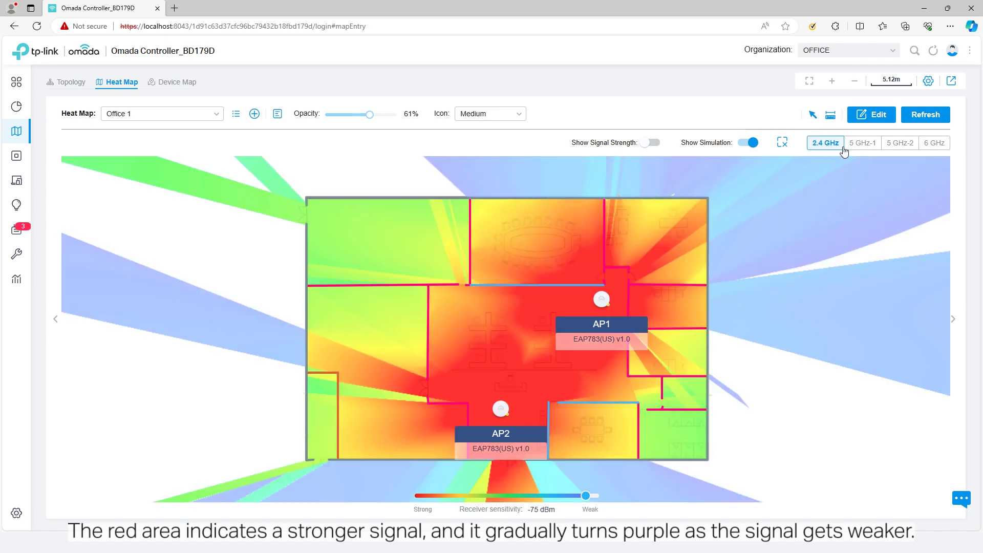
click(874, 147)
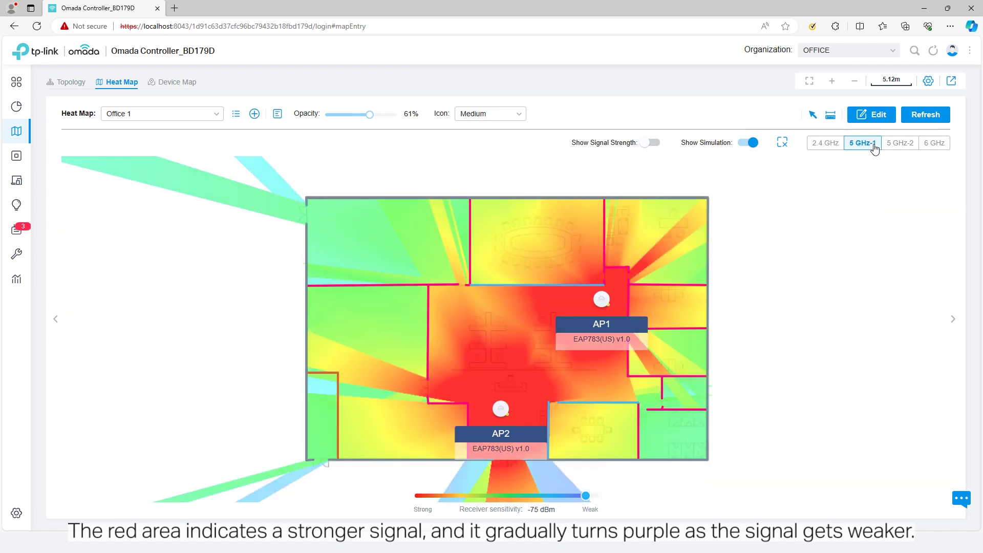
click(819, 148)
click(651, 143)
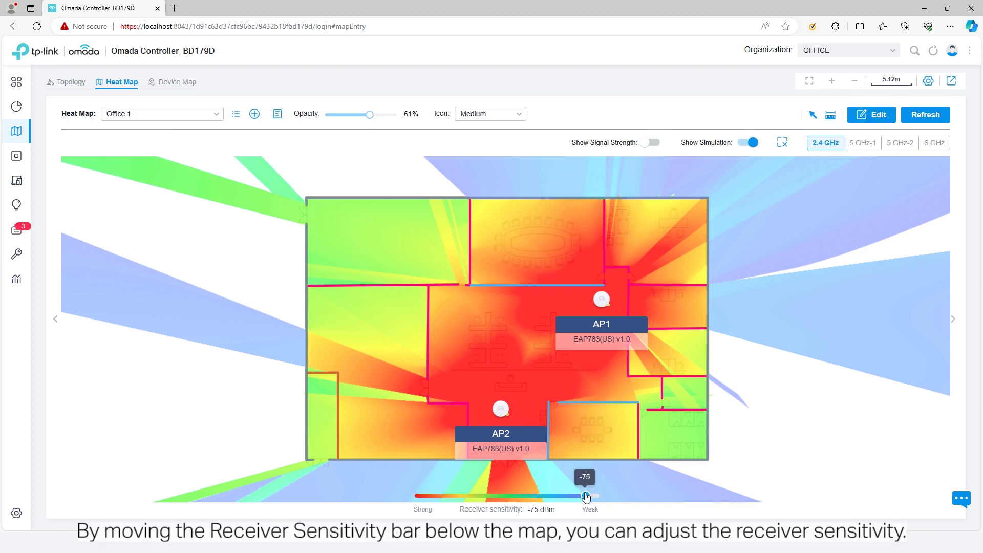
Refresh the 2.4 GHz simulation at -68 dBm, then again at -65 dBm receiver sensitivity
drag(585, 496, 565, 502)
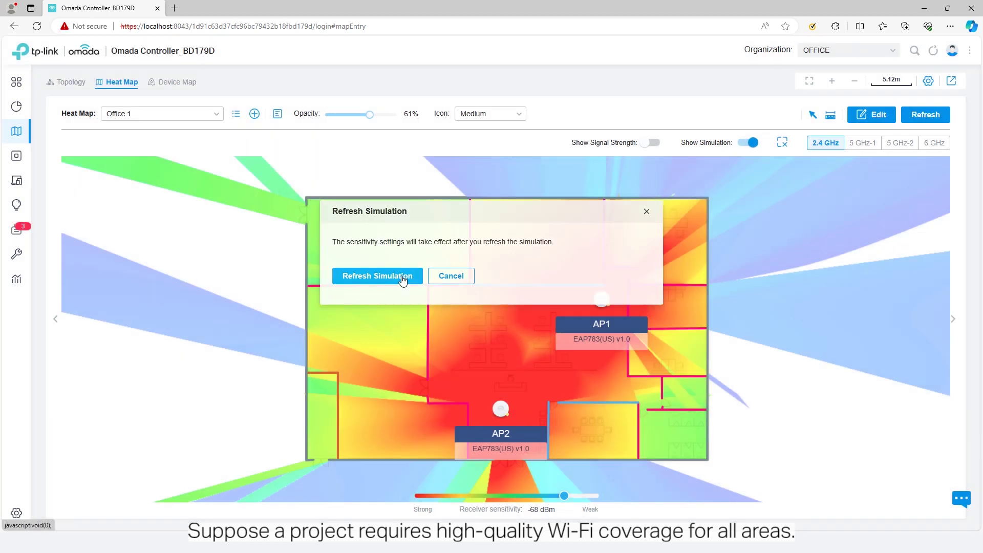
click(403, 277)
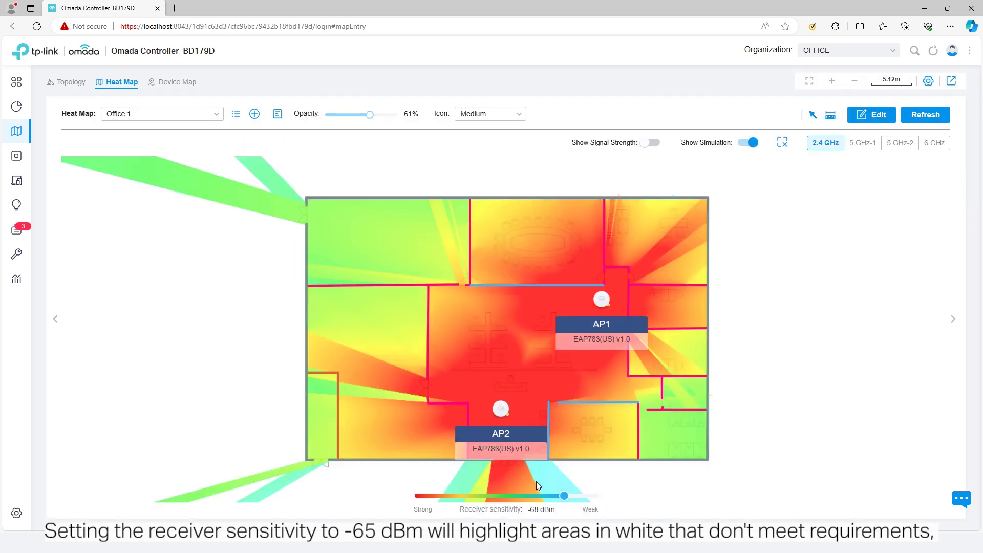
mouse_move(565, 496)
mouse_move(565, 498)
mouse_down()
mouse_move(540, 503)
mouse_move(554, 499)
mouse_up()
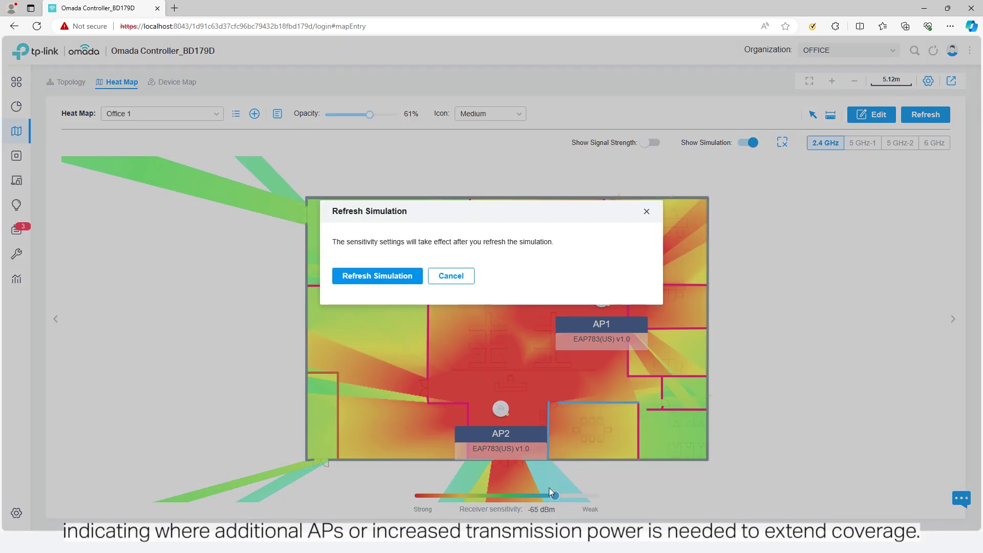
click(400, 282)
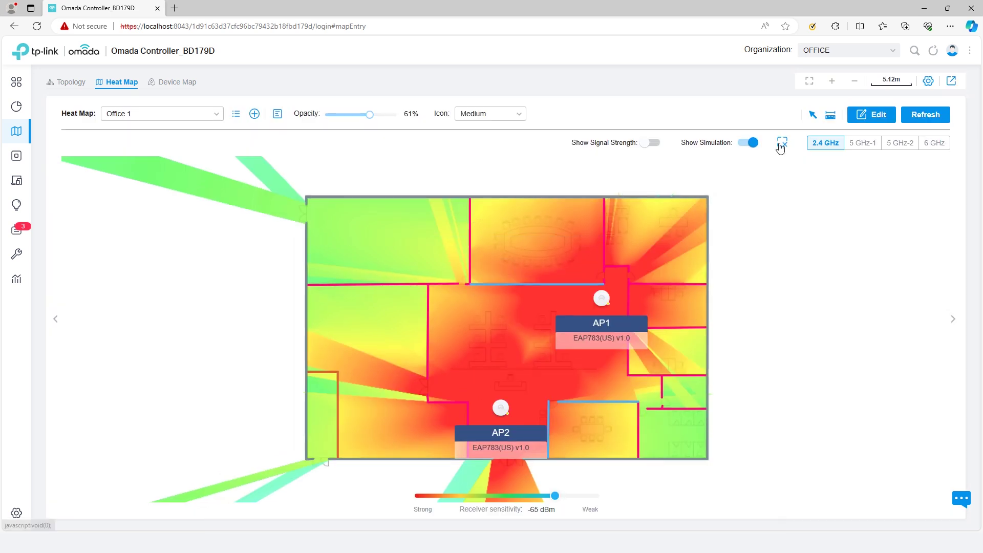
Draw a seven-corner polygon over the central offices and calculate its signal coverage
click(782, 145)
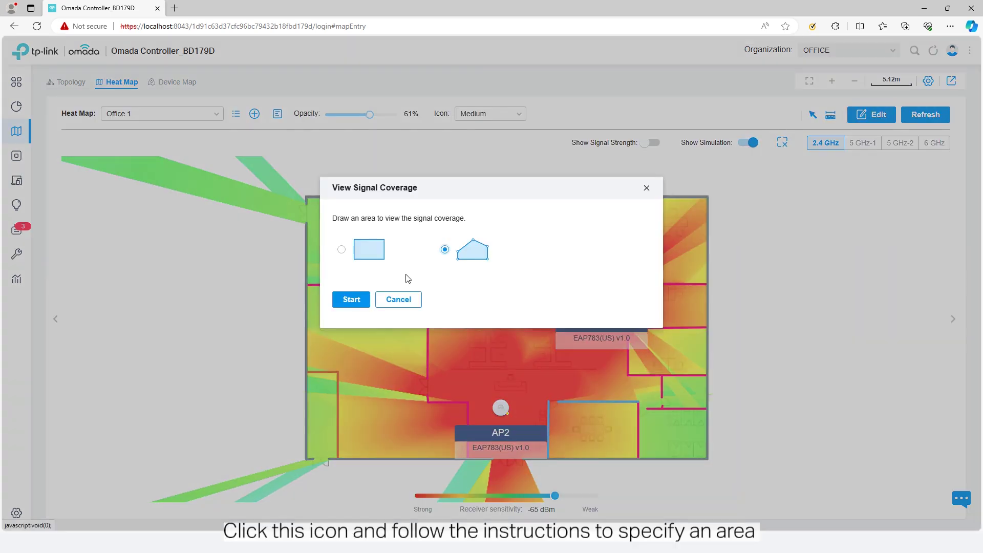
click(346, 300)
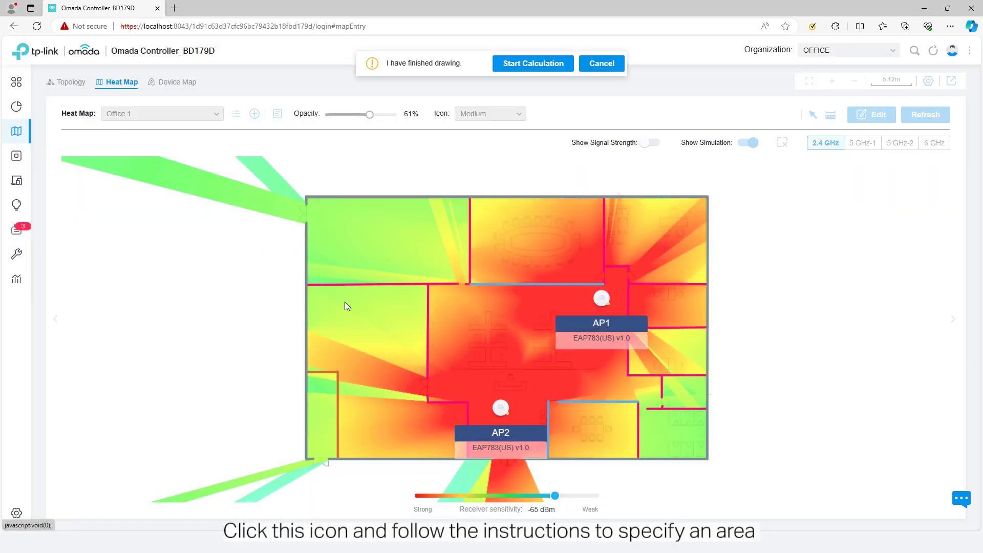
click(474, 199)
click(471, 283)
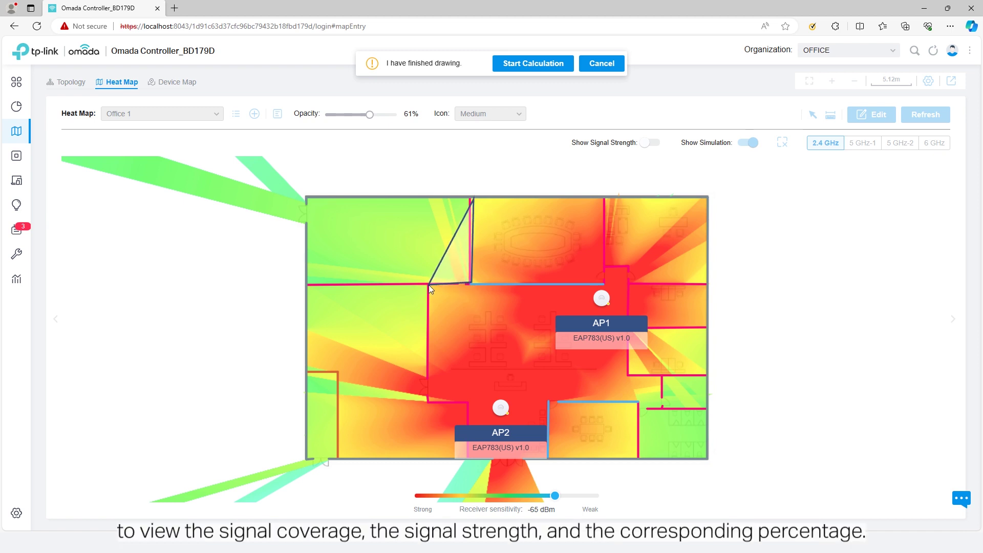
click(428, 285)
click(429, 402)
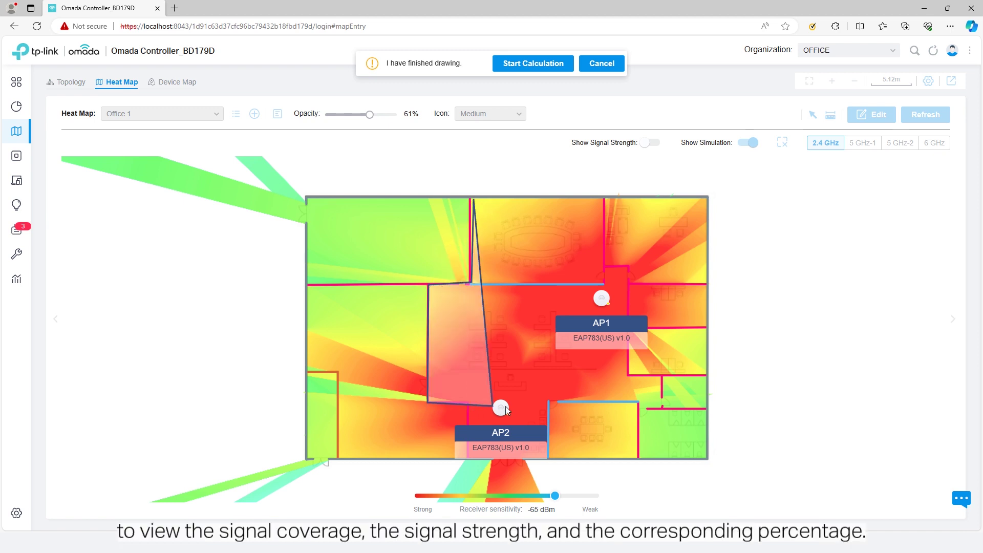
click(637, 401)
click(624, 266)
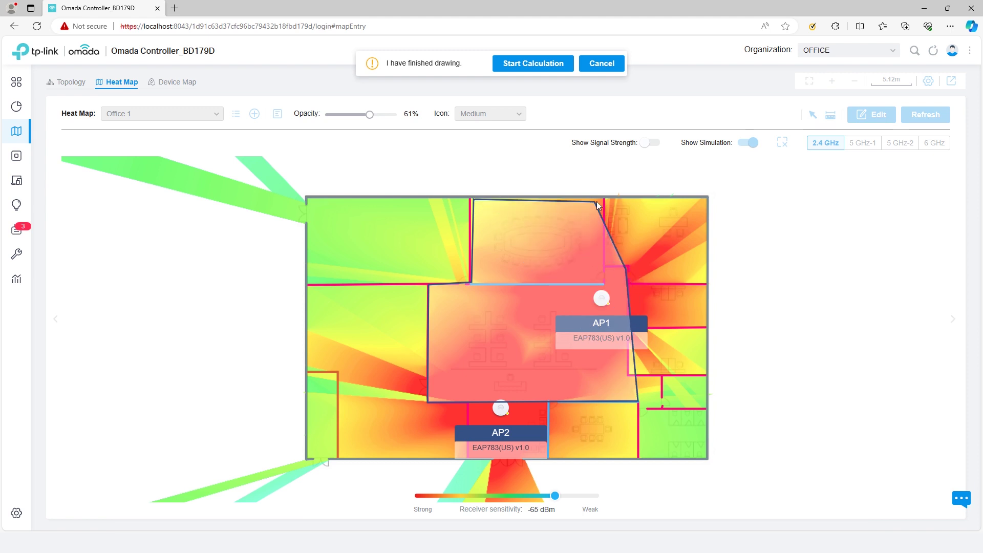
click(602, 198)
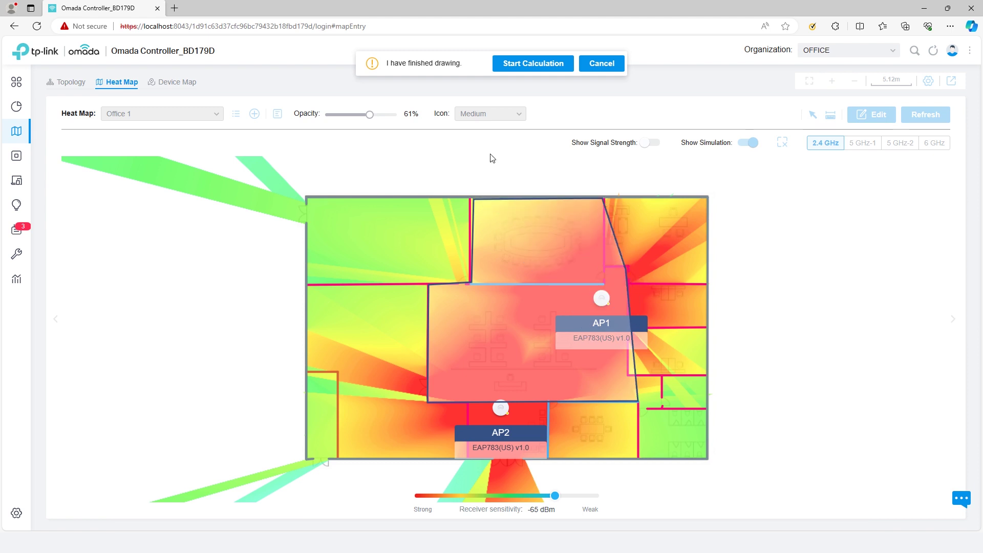
click(532, 65)
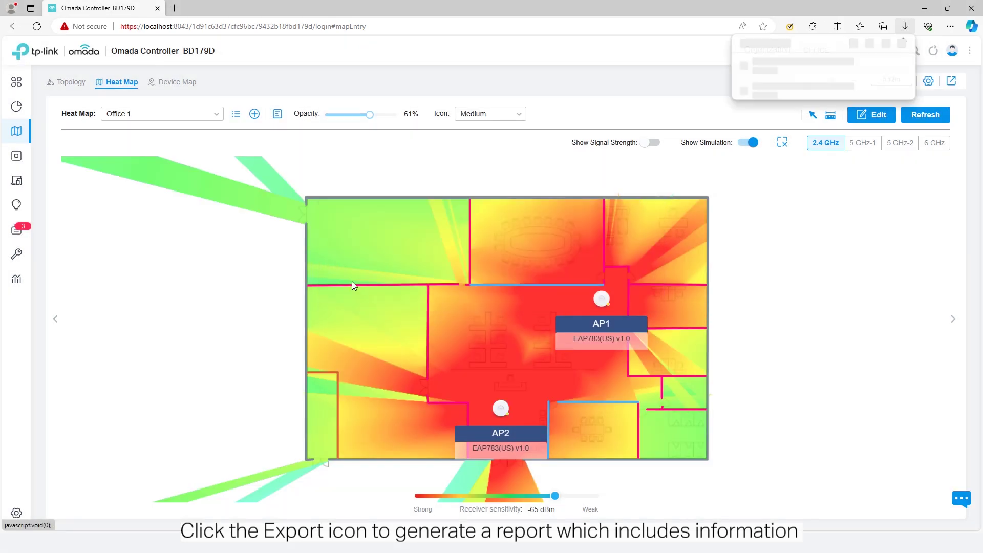
Open the exported Office 1.docx coverage report and scroll through its band estimates
click(762, 69)
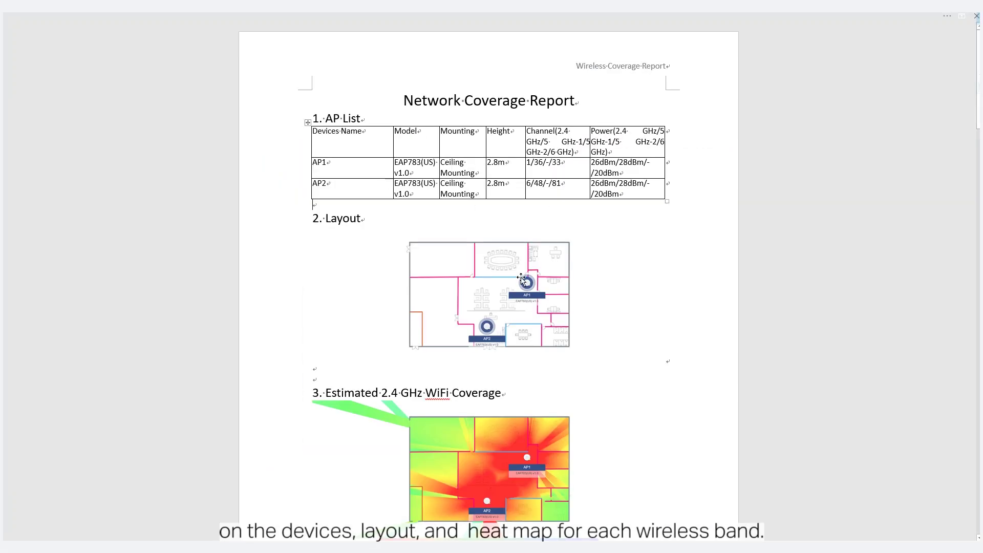
scroll(521, 278, down, 10)
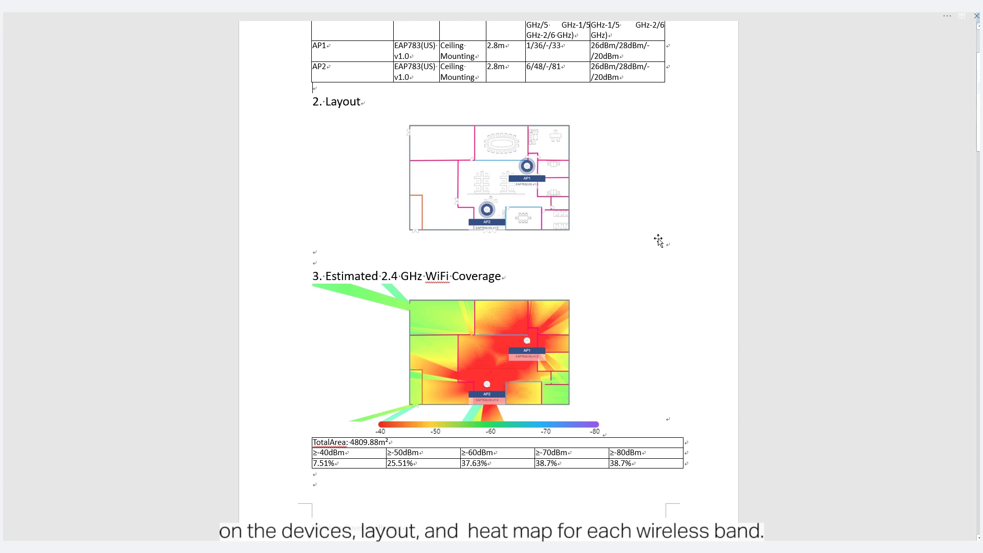
scroll(601, 291, down, 15)
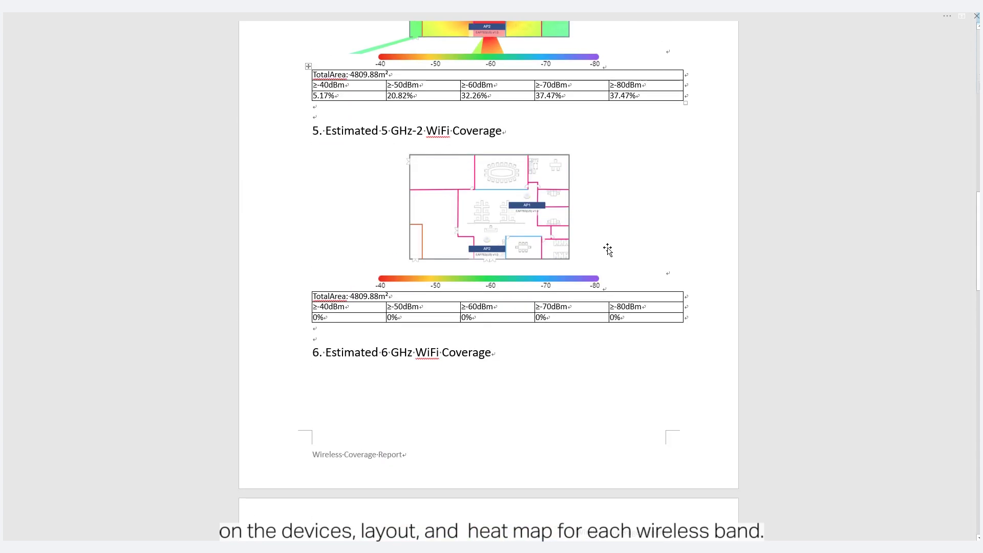